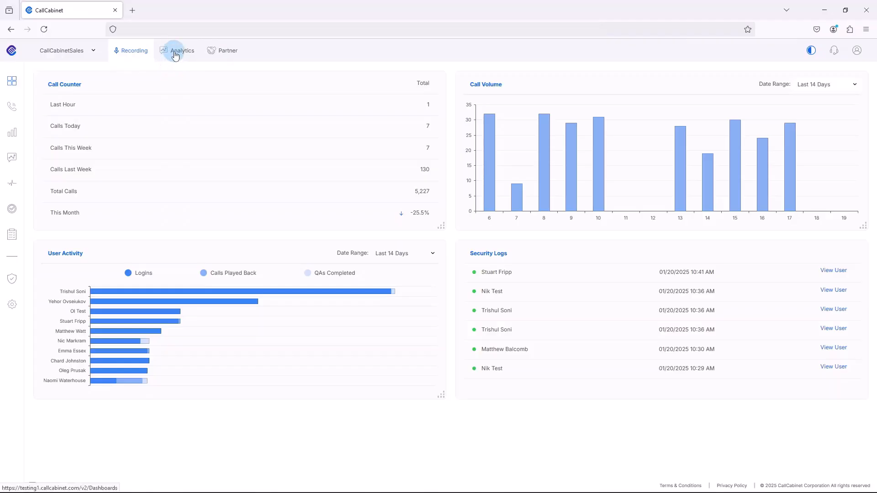
Step: Open the Analytics section and look over the KPI cards and charts of the Overview dashboard
{"action": "left_click", "coordinate": [175, 54]}
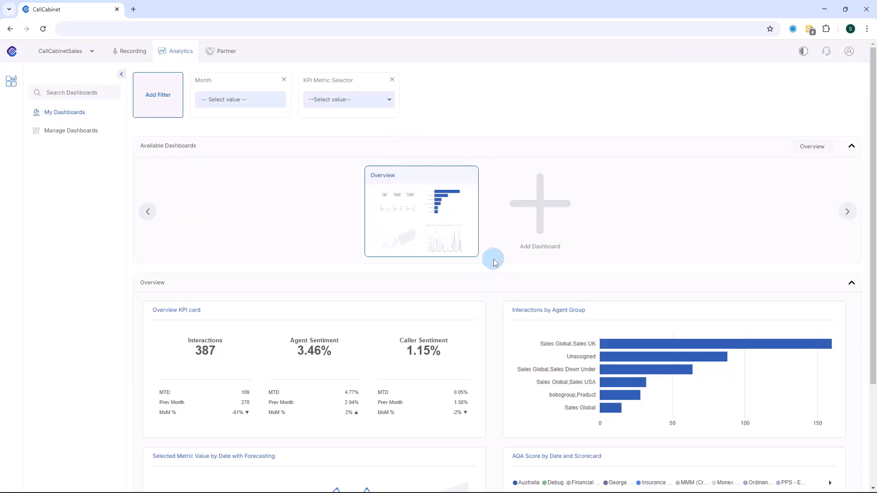
{"action": "scroll", "coordinate": [493, 262], "scroll_direction": "down", "scroll_amount": 2}
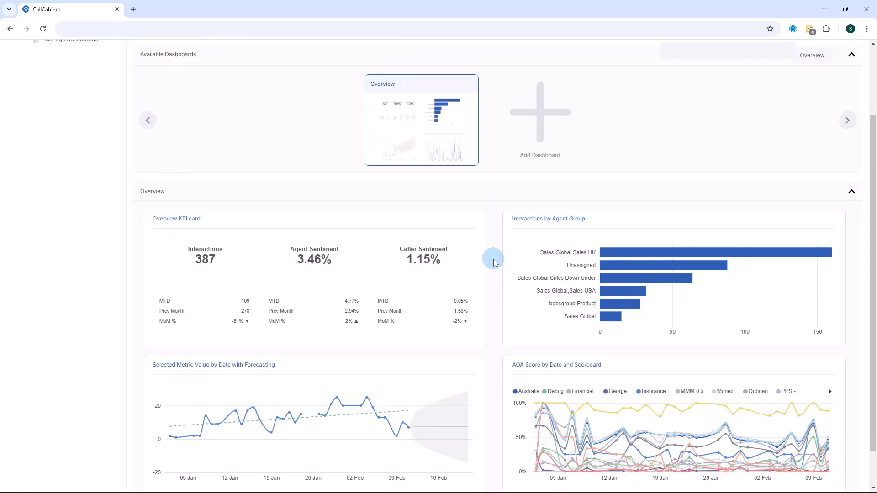
{"action": "scroll", "coordinate": [493, 261], "scroll_direction": "up", "scroll_amount": 2}
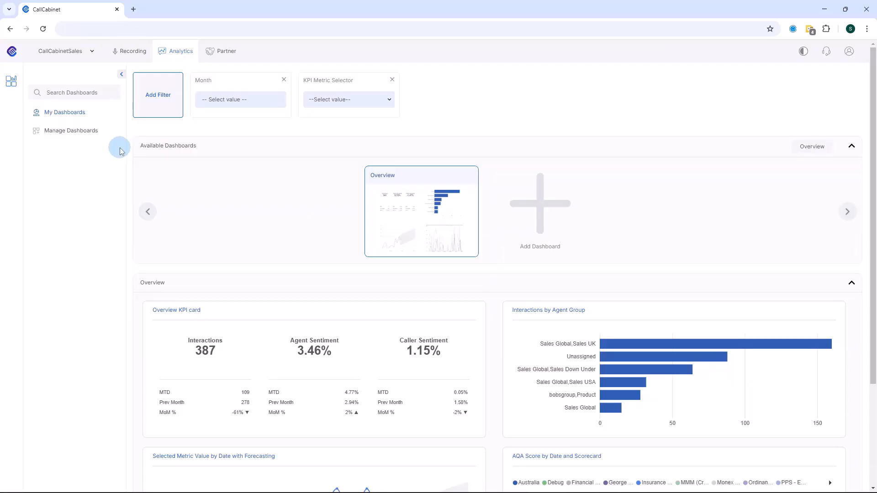
Step: Go to dashboard management to see the available dashboard templates
{"action": "left_click", "coordinate": [89, 93]}
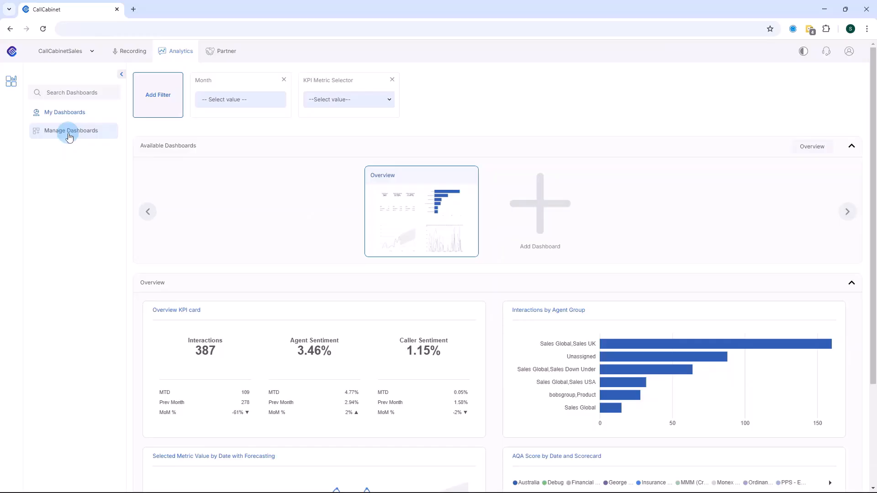
{"action": "left_click", "coordinate": [68, 134]}
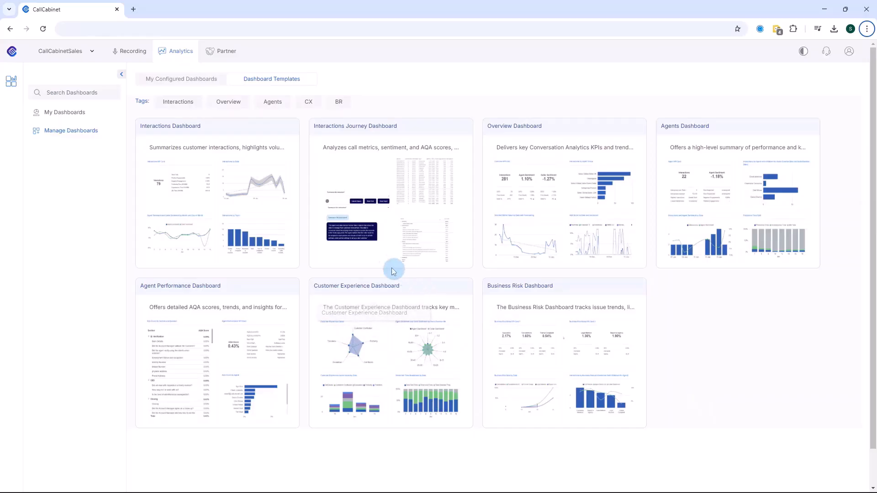
Step: Filter the dashboard templates by the Interactions and BR tags, and clear both tag filters
{"action": "left_click", "coordinate": [174, 101]}
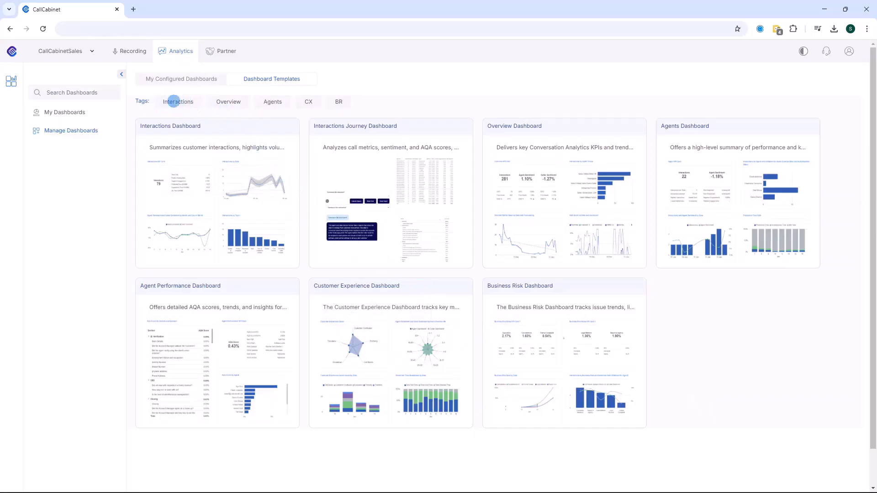
{"action": "left_click", "coordinate": [174, 101]}
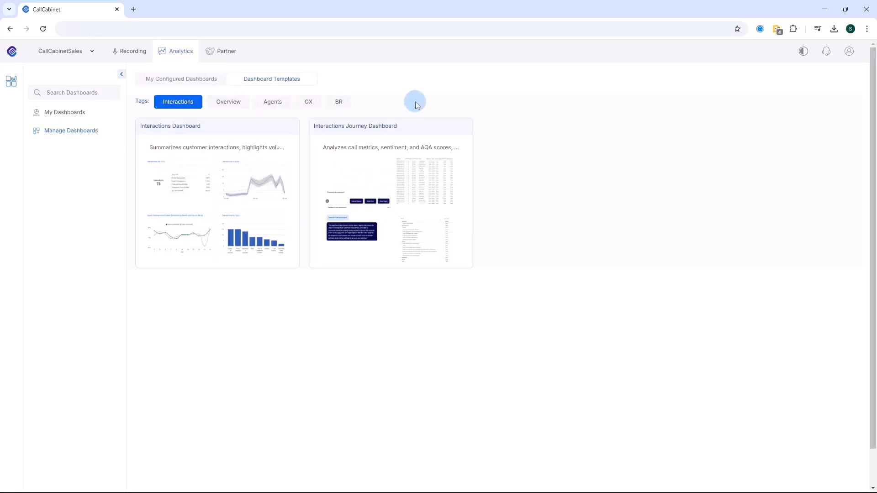
{"action": "left_click", "coordinate": [339, 102]}
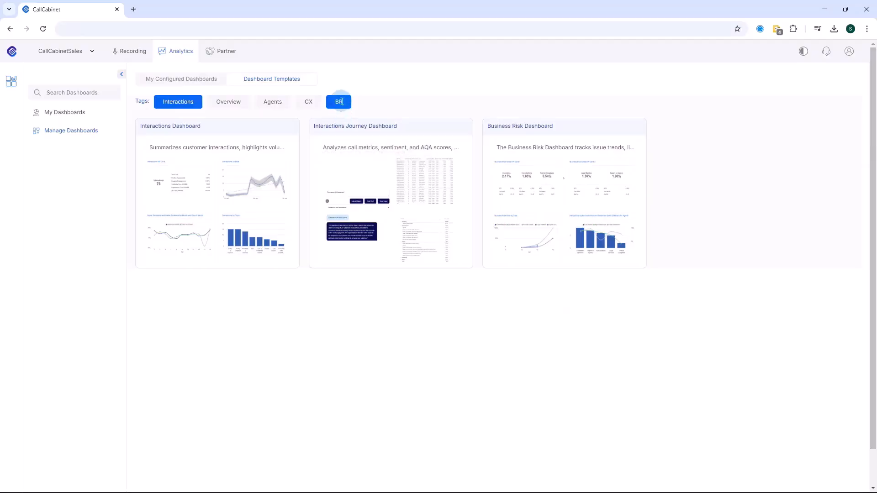
{"action": "left_click", "coordinate": [341, 101]}
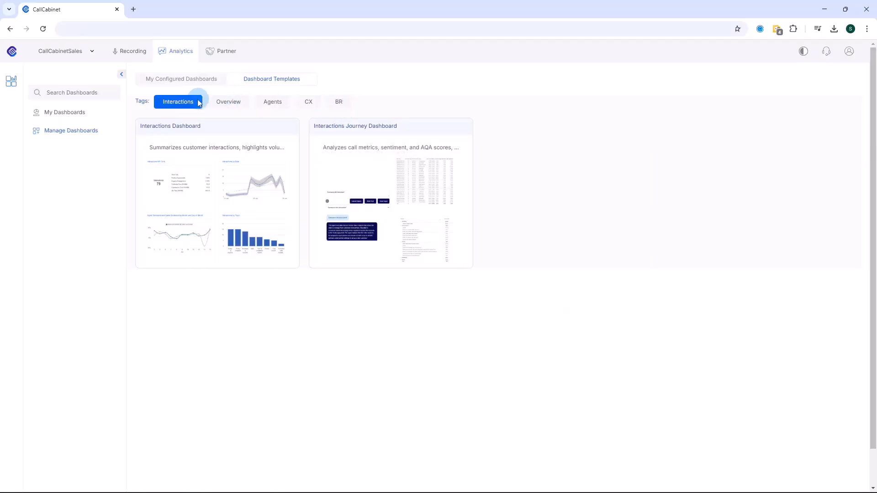
{"action": "left_click", "coordinate": [179, 101]}
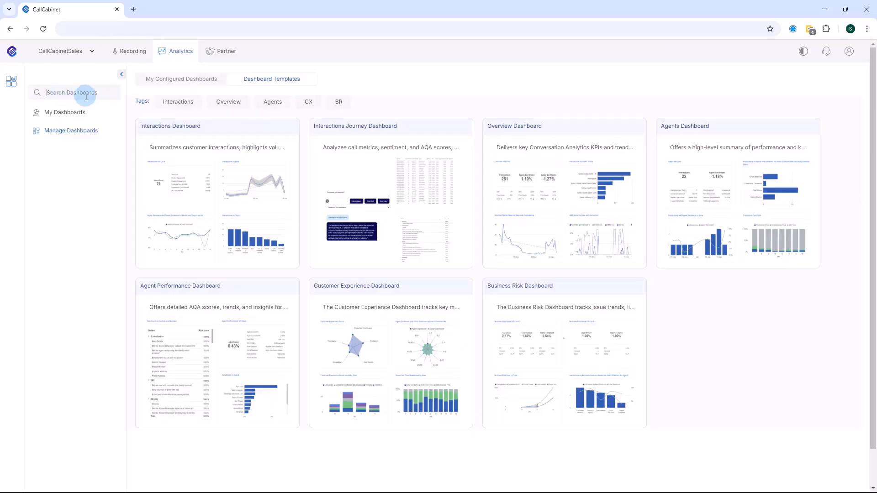
Step: Search the dashboard templates for "ex" and clear the search text
{"action": "type", "text": "ex"}
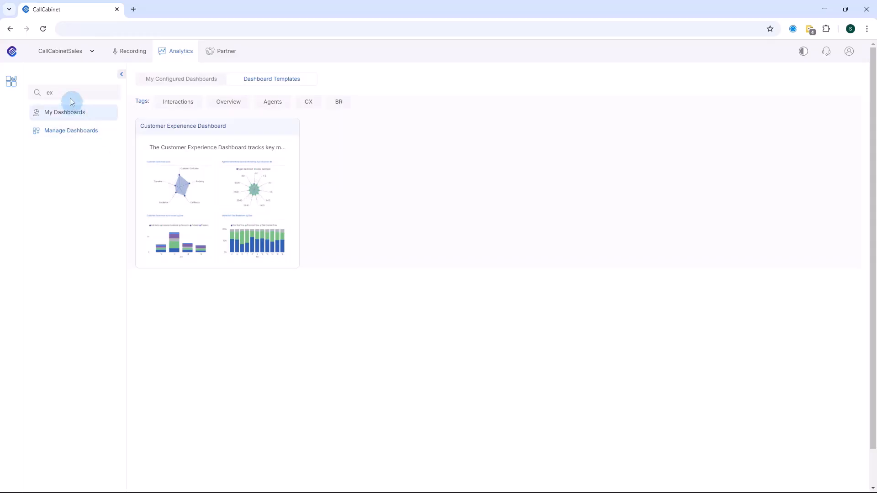
{"action": "key", "text": "BackSpace"}
{"action": "key", "text": "BackSpace"}
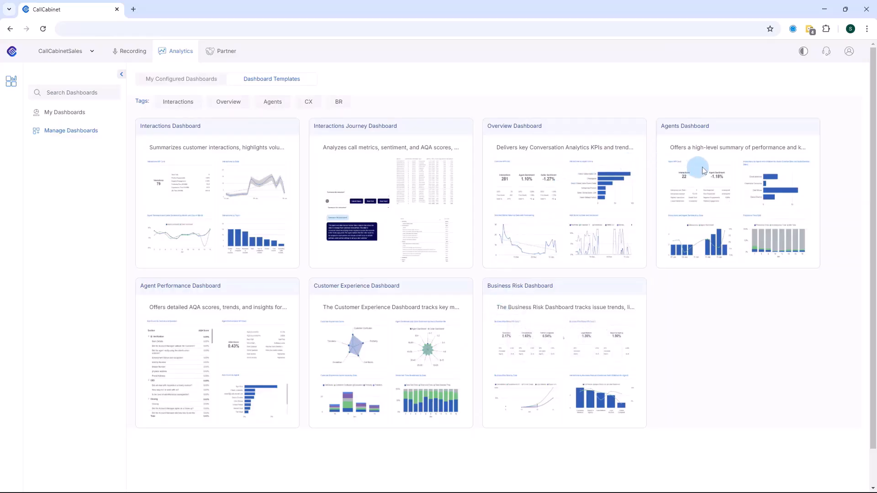
Step: Open the Agents Dashboard template in the editor and review its details, default filters and visuals
{"action": "left_click", "coordinate": [710, 127]}
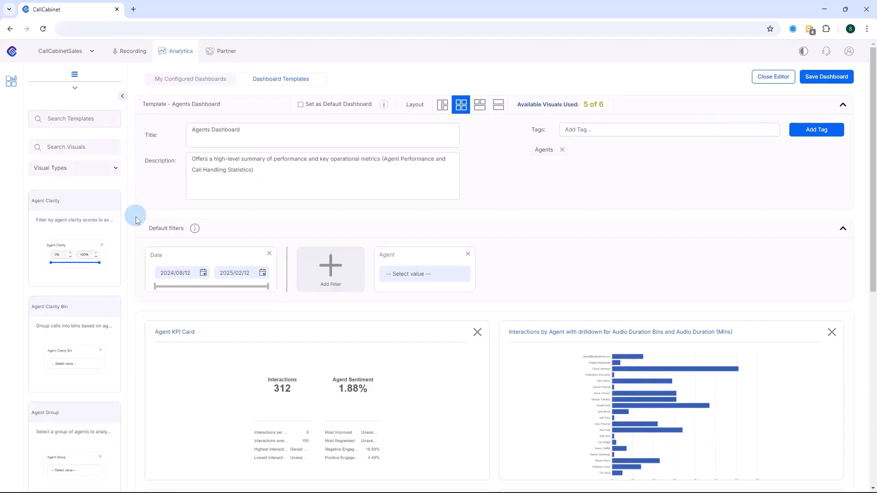
{"action": "scroll", "coordinate": [392, 255], "scroll_direction": "down", "scroll_amount": 2}
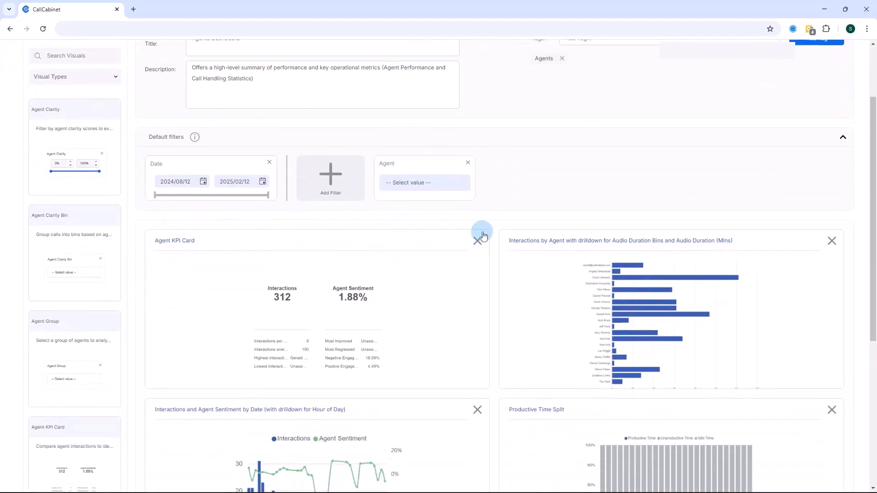
{"action": "scroll", "coordinate": [421, 242], "scroll_direction": "down", "scroll_amount": 2}
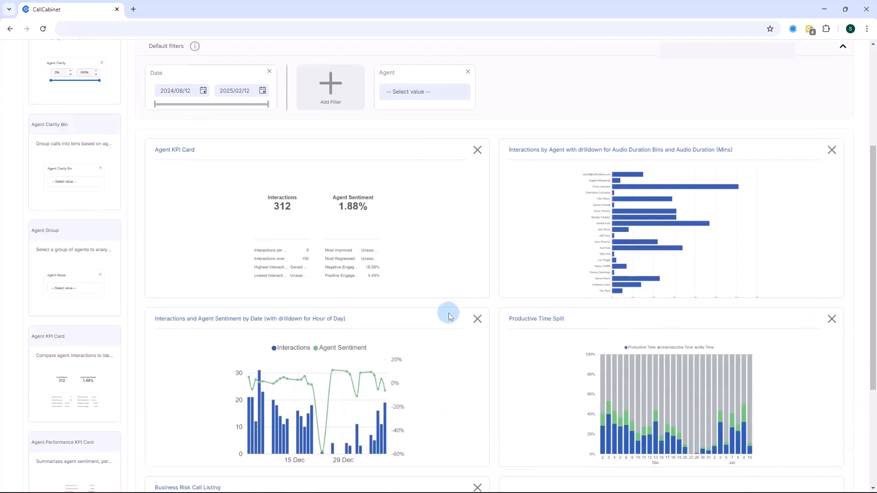
{"action": "scroll", "coordinate": [448, 311], "scroll_direction": "up", "scroll_amount": 4}
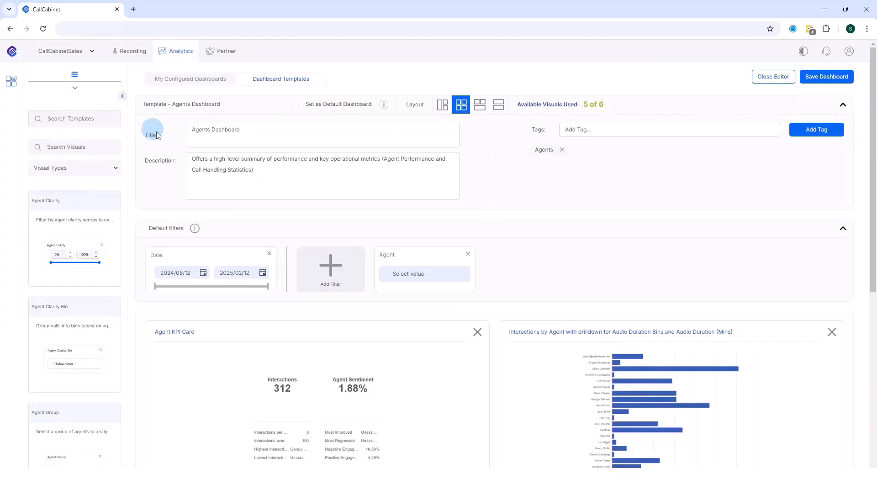
{"action": "scroll", "coordinate": [352, 244], "scroll_direction": "down", "scroll_amount": 4}
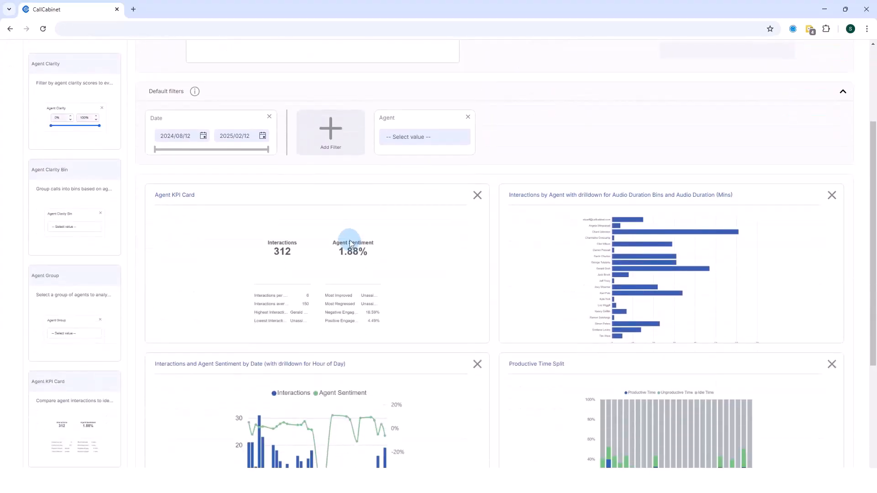
{"action": "scroll", "coordinate": [349, 242], "scroll_direction": "down", "scroll_amount": 2}
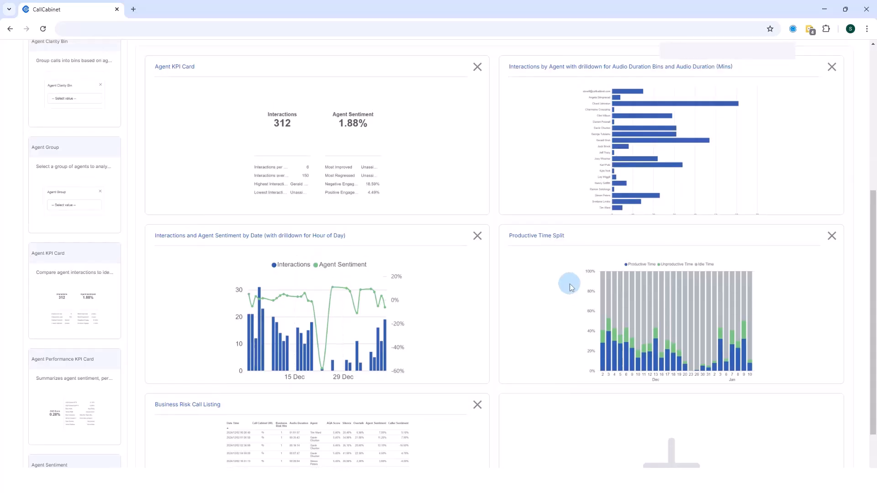
{"action": "scroll", "coordinate": [374, 333], "scroll_direction": "down", "scroll_amount": 2}
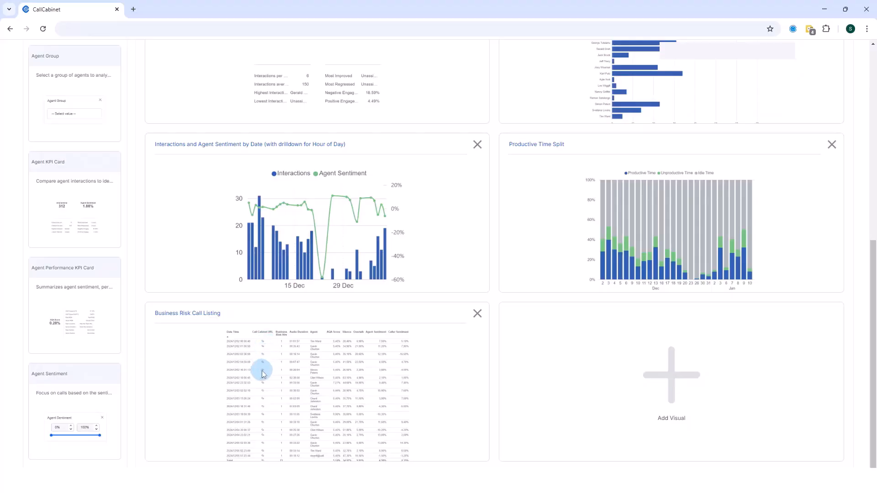
{"action": "scroll", "coordinate": [264, 372], "scroll_direction": "up", "scroll_amount": 3}
{"action": "scroll", "coordinate": [261, 372], "scroll_direction": "up", "scroll_amount": 1}
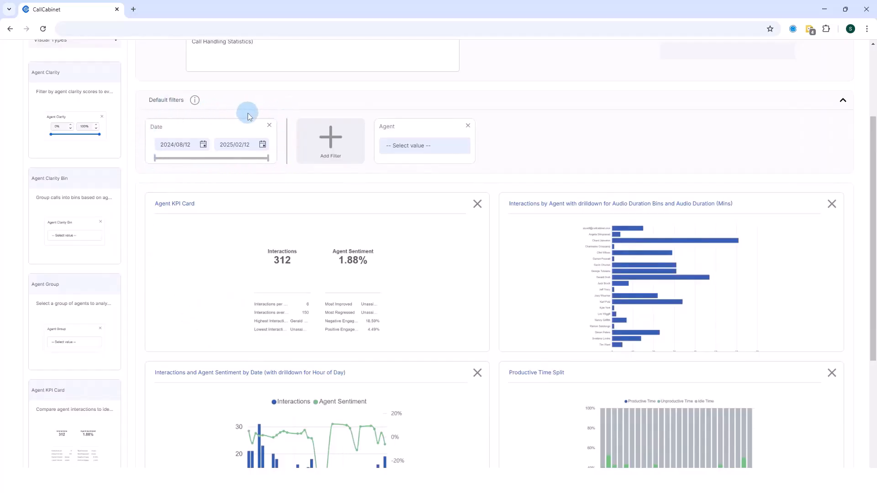
{"action": "scroll", "coordinate": [257, 268], "scroll_direction": "down", "scroll_amount": 5}
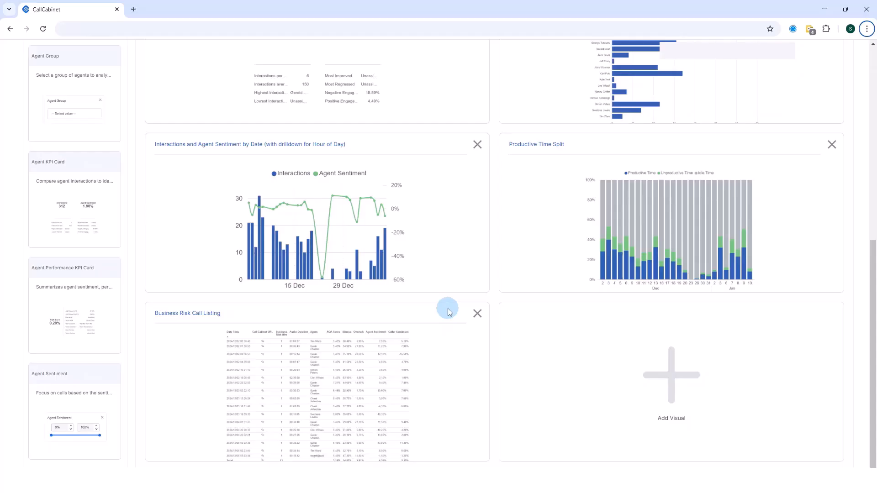
{"action": "key", "text": "alt"}
Step: Change the dashboard's title to "My Agents" and save the dashboard
{"action": "scroll", "coordinate": [447, 311], "scroll_direction": "up", "scroll_amount": 8}
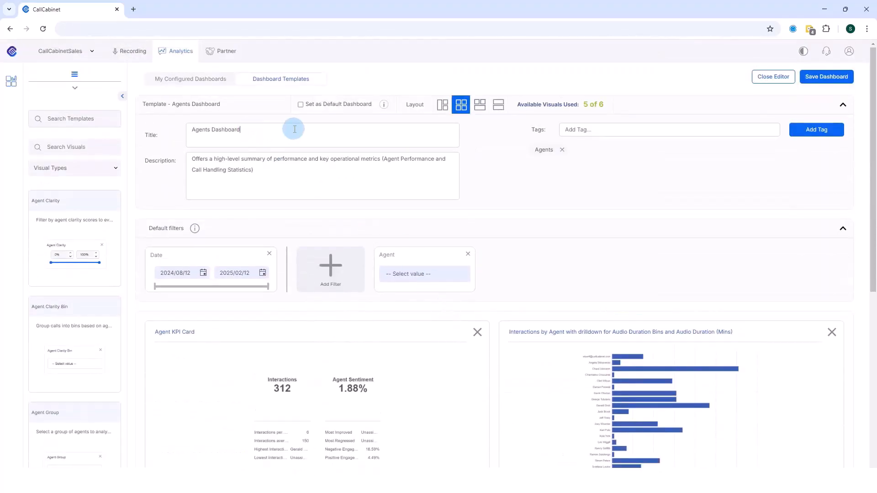
{"action": "key", "text": "BackSpace"}
{"action": "key", "text": "BackSpace"}
{"action": "key", "text": "BackSpace"}
{"action": "key", "text": "BackSpace"}
{"action": "key", "text": "BackSpace"}
{"action": "key", "text": "BackSpace"}
{"action": "key", "text": "BackSpace"}
{"action": "type", "text": "My Agents"}
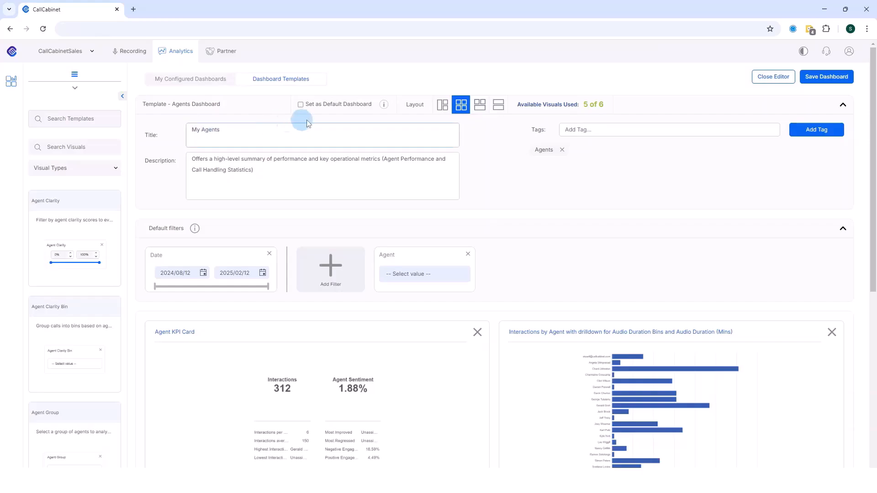
{"action": "left_click", "coordinate": [826, 78]}
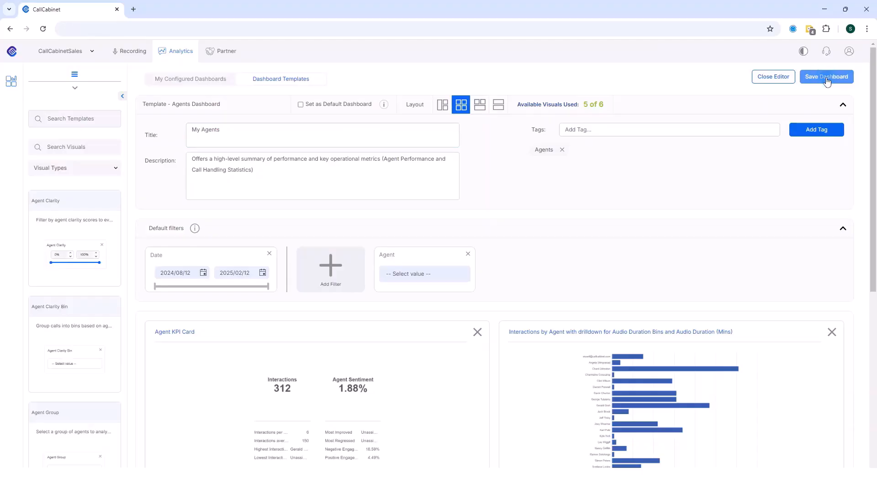
{"action": "left_click", "coordinate": [826, 78]}
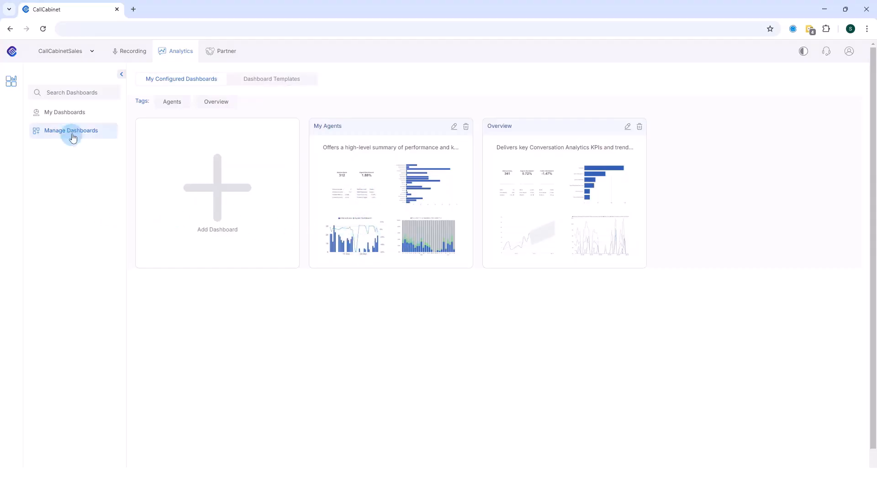
Step: Open the list of own dashboards and look through the visuals of the My Agents dashboard
{"action": "left_click", "coordinate": [64, 113]}
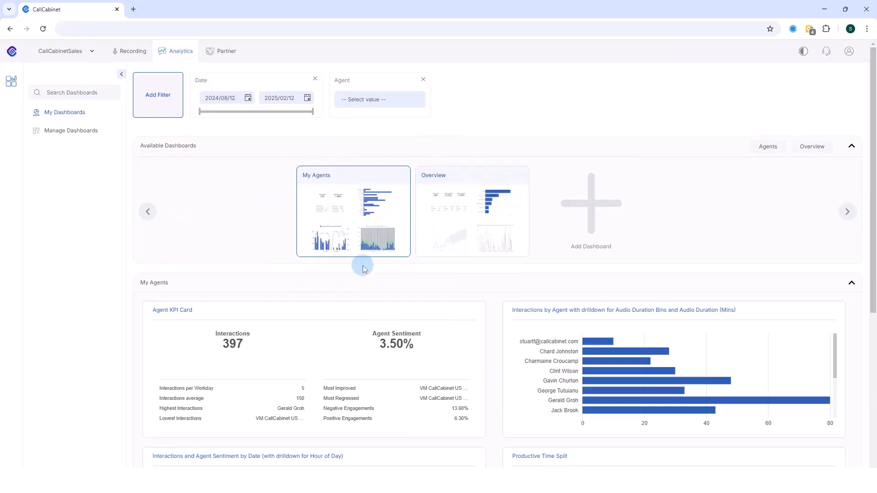
{"action": "scroll", "coordinate": [361, 264], "scroll_direction": "down", "scroll_amount": 4}
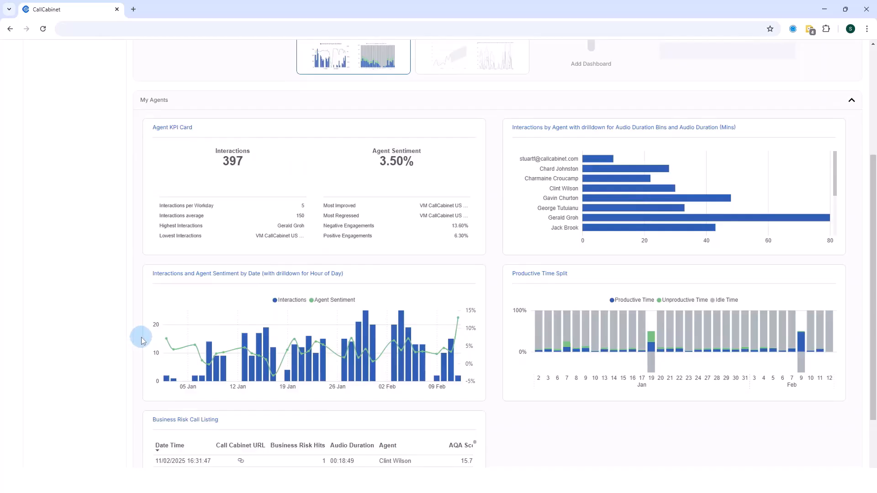
{"action": "scroll", "coordinate": [142, 340], "scroll_direction": "down", "scroll_amount": 3}
{"action": "scroll", "coordinate": [141, 338], "scroll_direction": "up", "scroll_amount": 2}
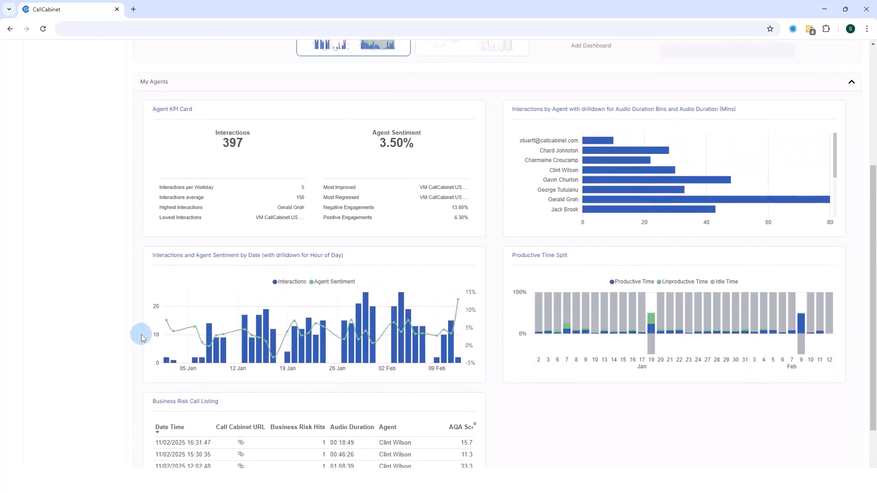
{"action": "scroll", "coordinate": [141, 338], "scroll_direction": "up", "scroll_amount": 5}
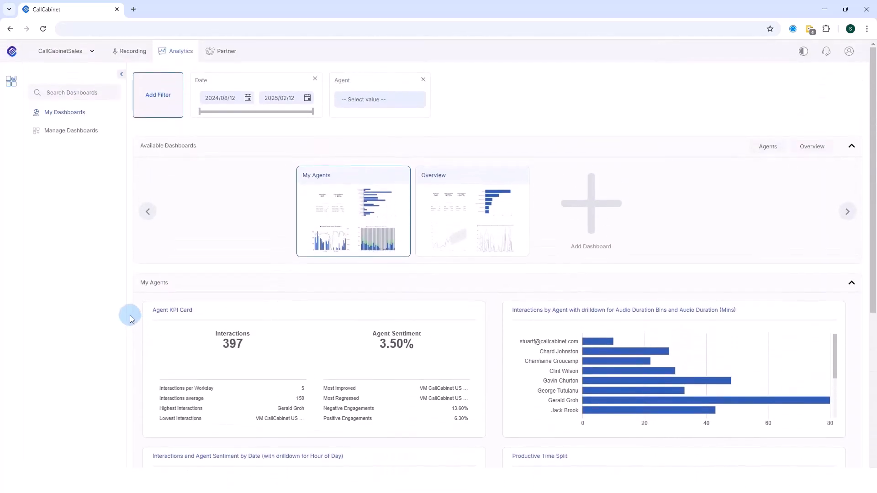
Step: Set the start date of the My Agents dashboard's date filter to 2024/10/16 and check the visuals
{"action": "left_click_drag", "start_coordinate": [199, 113], "coordinate": [241, 115]}
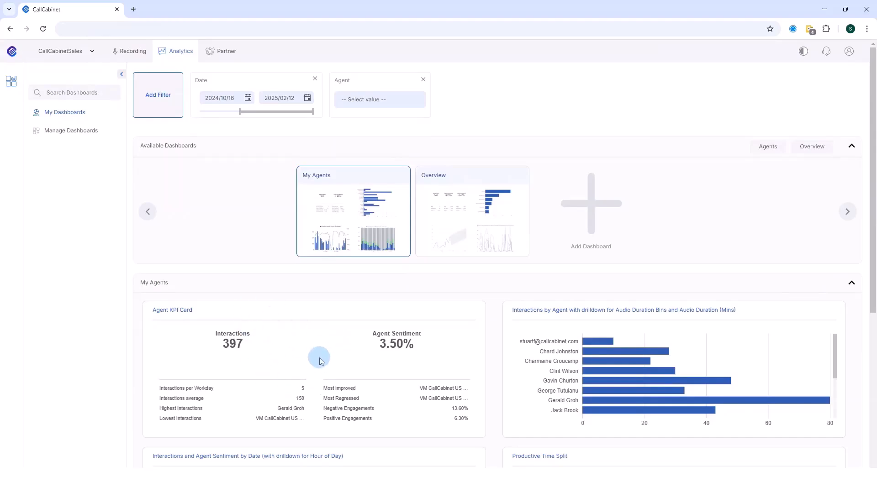
{"action": "scroll", "coordinate": [320, 358], "scroll_direction": "down", "scroll_amount": 6}
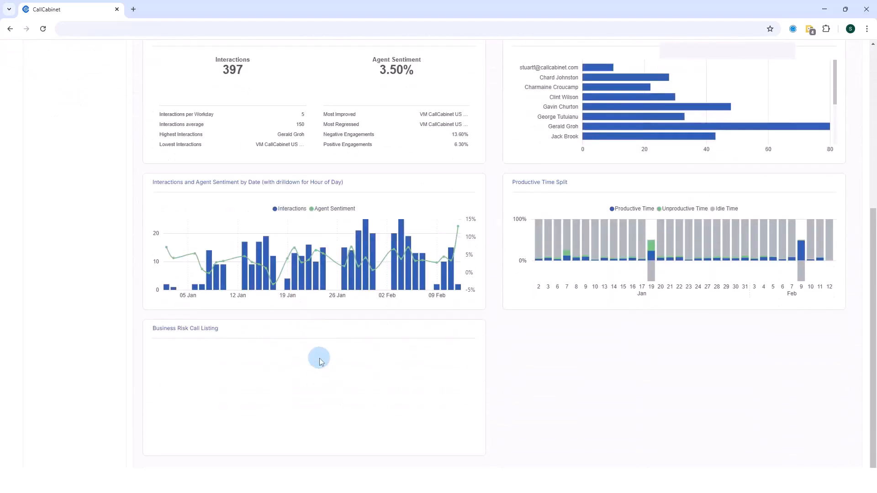
{"action": "scroll", "coordinate": [320, 358], "scroll_direction": "up", "scroll_amount": 6}
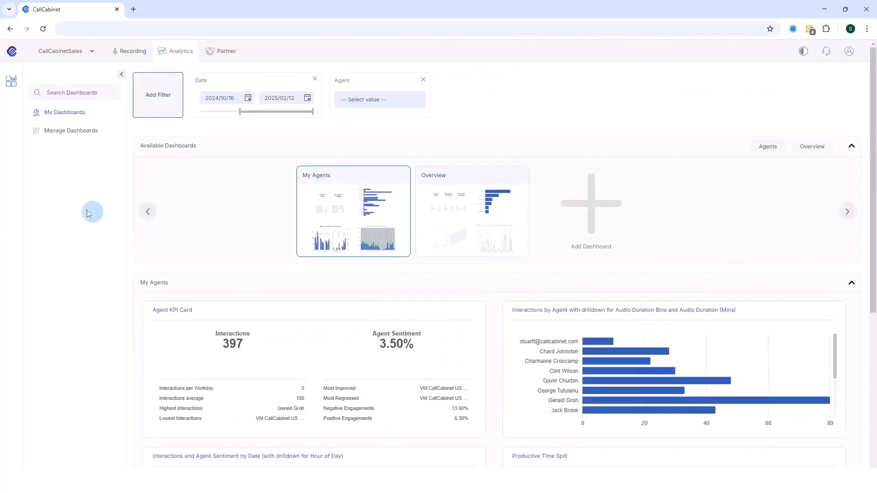
Step: Return to the dashboard templates and open the Overview Dashboard template in the editor
{"action": "left_click", "coordinate": [80, 133]}
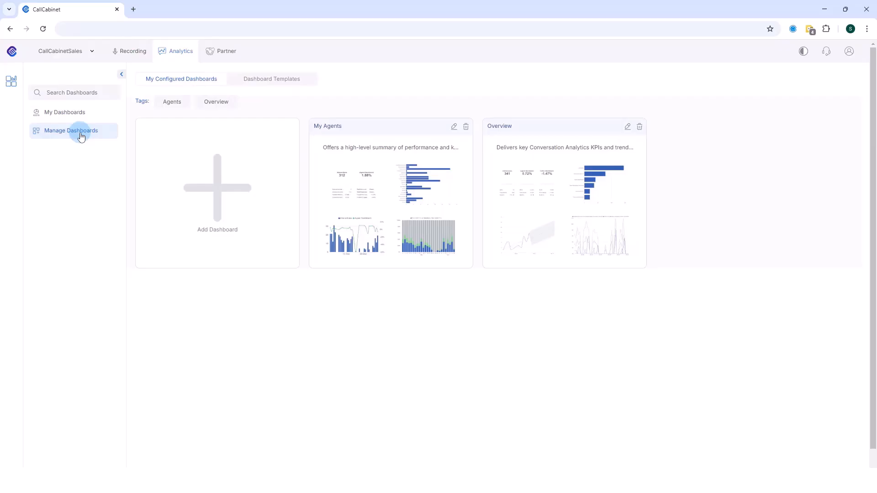
{"action": "left_click", "coordinate": [274, 81]}
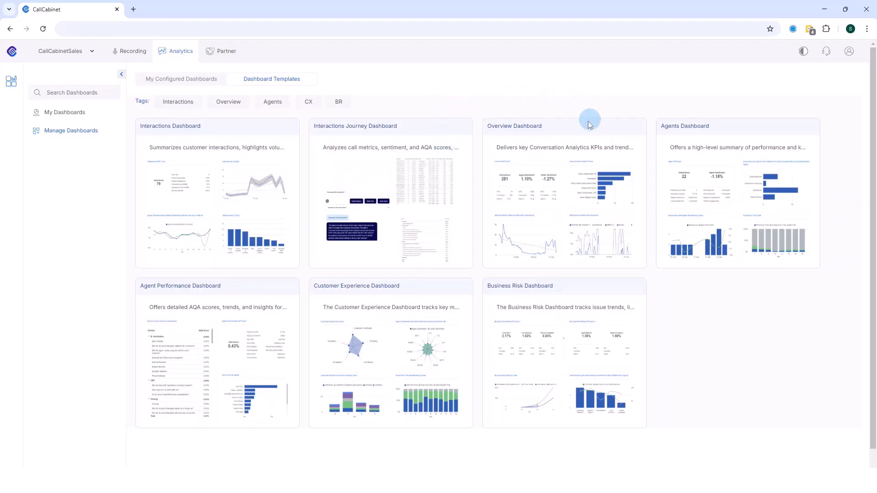
{"action": "left_click", "coordinate": [530, 130]}
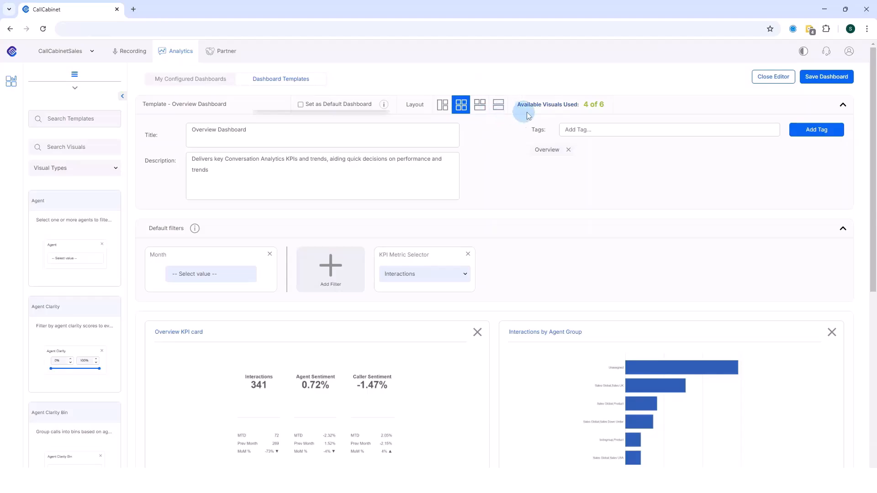
Step: Examine the Overview Dashboard template's available visuals count, tags, default filters, existing visuals and empty visual slots
{"action": "double_click", "coordinate": [601, 105]}
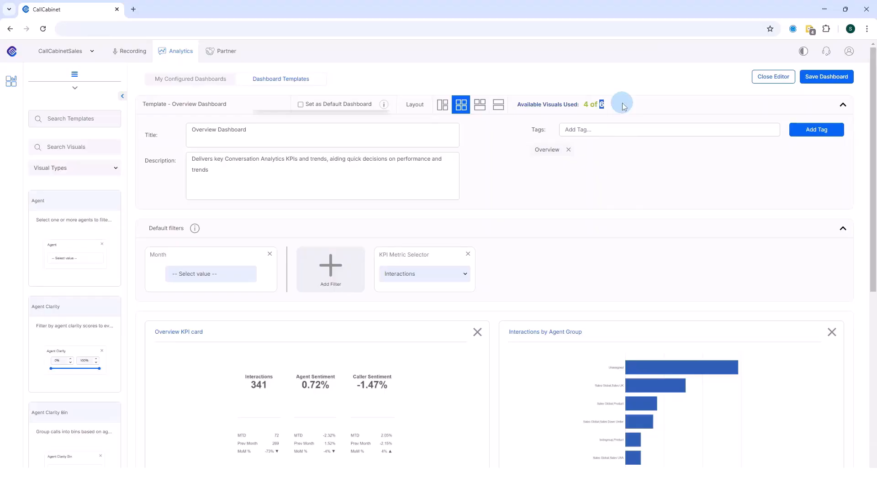
{"action": "left_click", "coordinate": [586, 104]}
{"action": "double_click", "coordinate": [585, 105]}
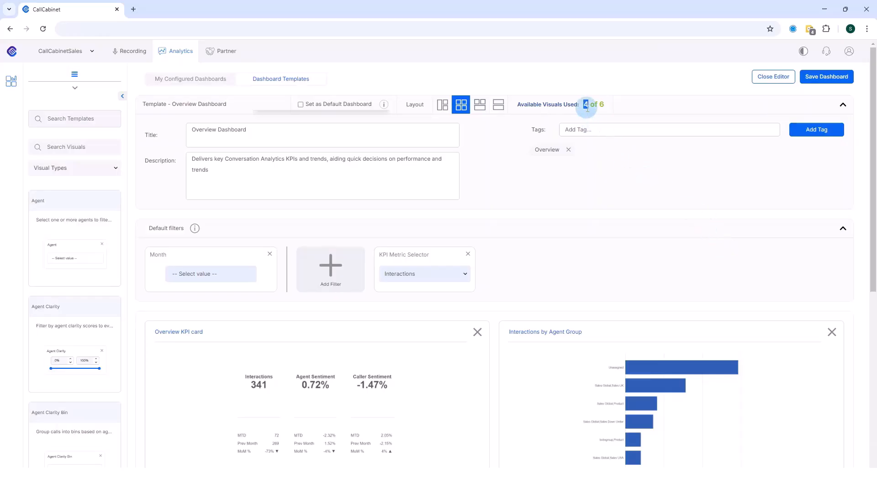
{"action": "left_click", "coordinate": [610, 172]}
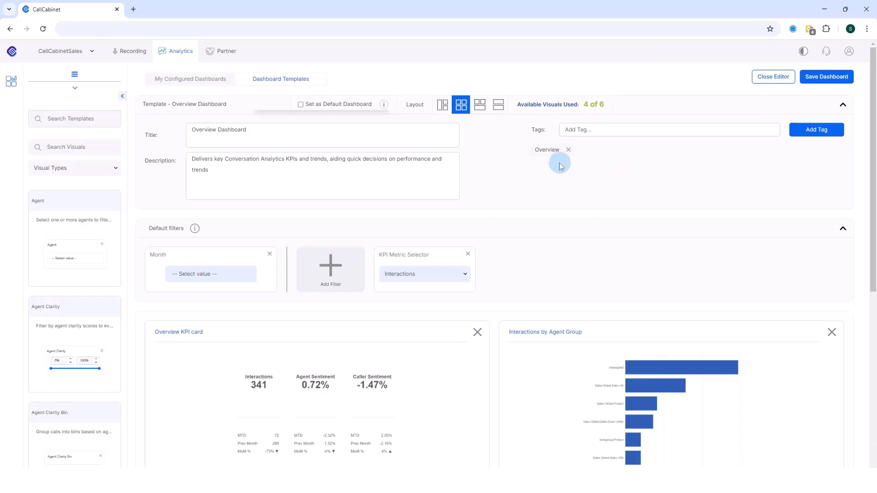
{"action": "left_click", "coordinate": [568, 128]}
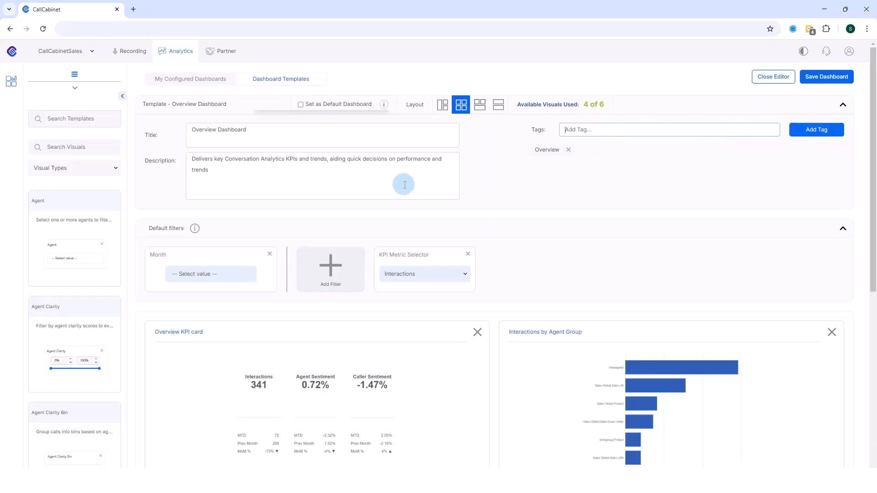
{"action": "scroll", "coordinate": [472, 190], "scroll_direction": "down", "scroll_amount": 3}
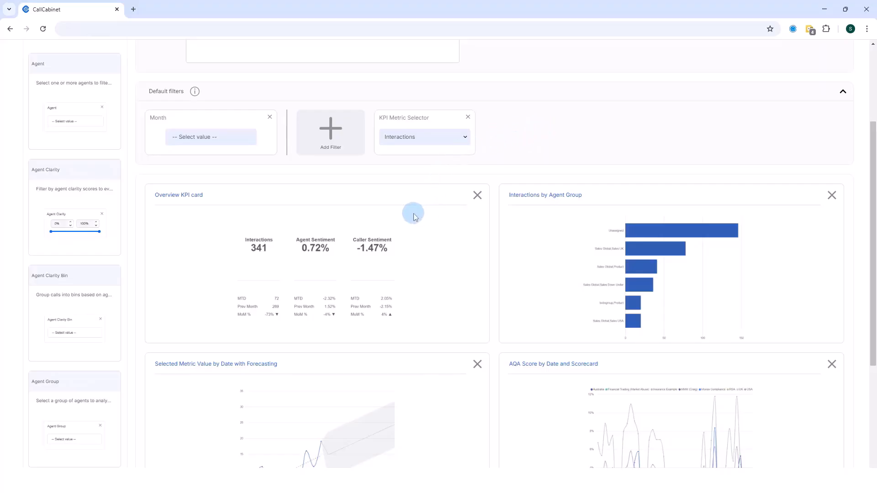
{"action": "scroll", "coordinate": [512, 319], "scroll_direction": "down", "scroll_amount": 2}
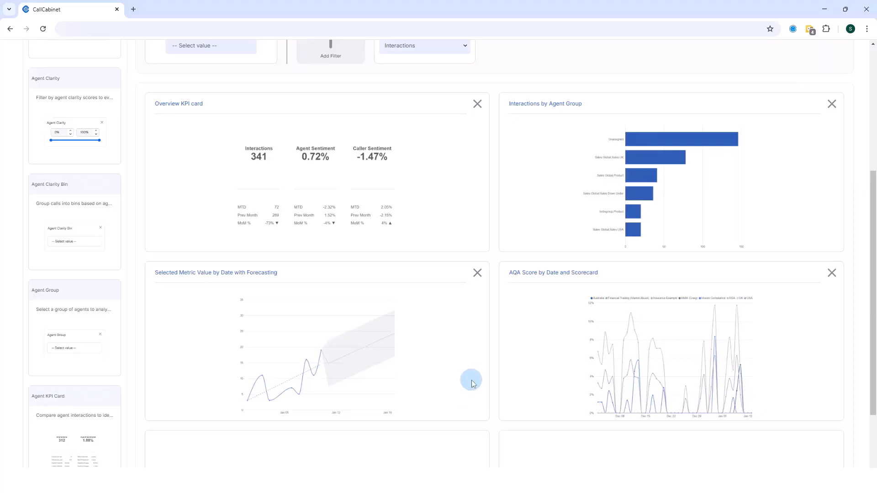
{"action": "scroll", "coordinate": [472, 383], "scroll_direction": "down", "scroll_amount": 3}
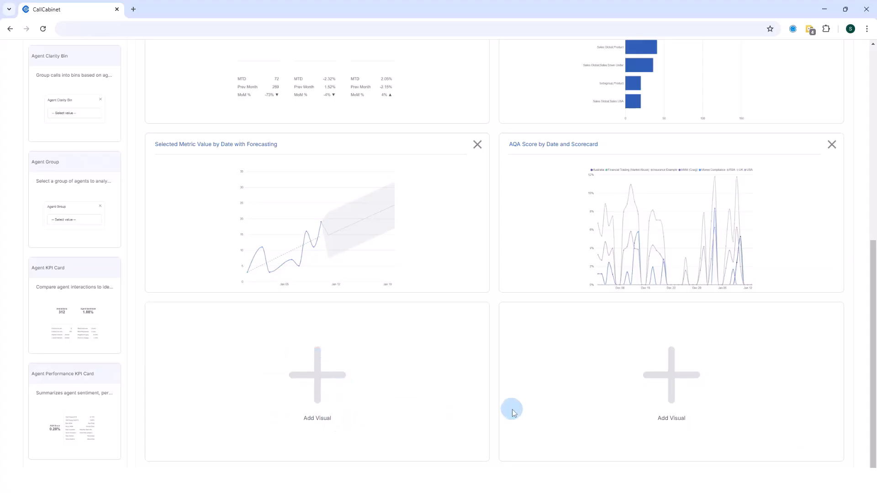
{"action": "scroll", "coordinate": [581, 395], "scroll_direction": "up", "scroll_amount": 1}
{"action": "scroll", "coordinate": [581, 395], "scroll_direction": "up", "scroll_amount": 8}
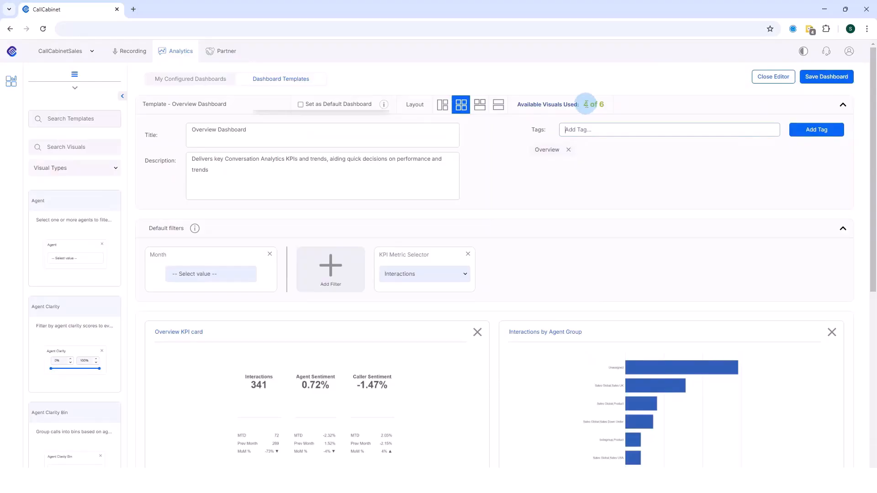
{"action": "scroll", "coordinate": [470, 298], "scroll_direction": "down", "scroll_amount": 3}
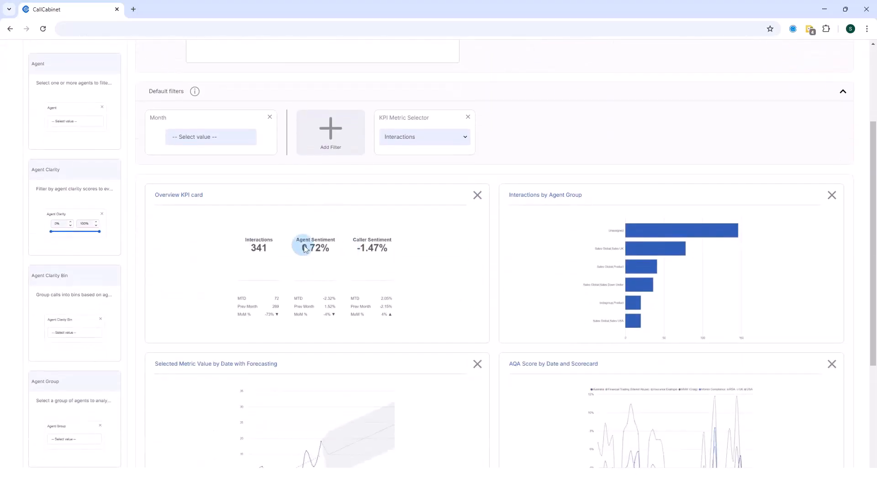
{"action": "scroll", "coordinate": [558, 255], "scroll_direction": "down", "scroll_amount": 2}
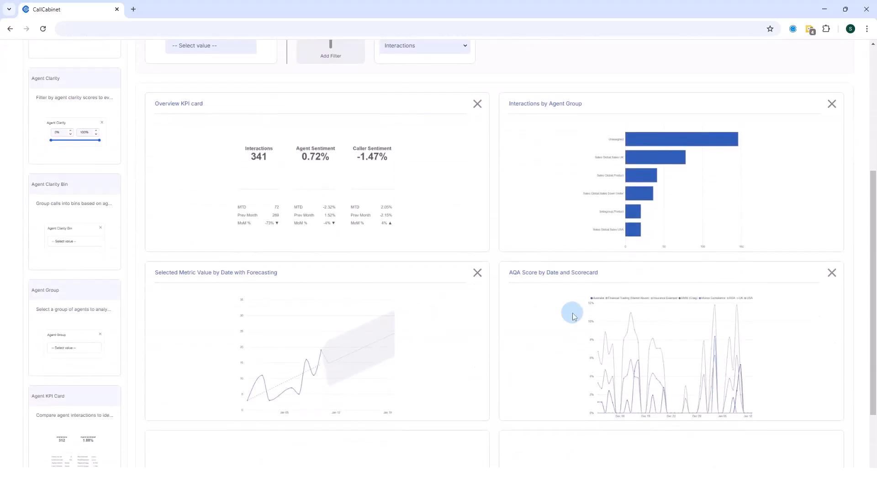
{"action": "scroll", "coordinate": [573, 316], "scroll_direction": "down", "scroll_amount": 3}
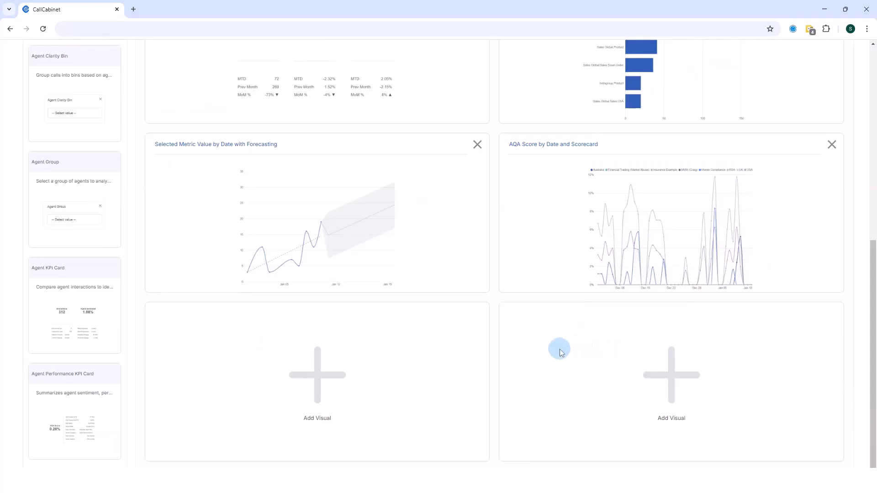
Step: Remove the Overview KPI card from the dashboard and check the available visuals count and free slots
{"action": "scroll", "coordinate": [560, 352], "scroll_direction": "up", "scroll_amount": 5}
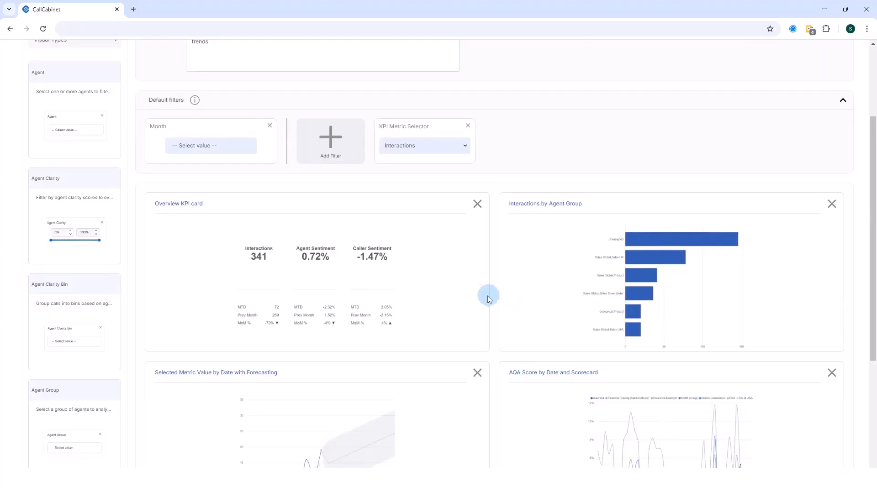
{"action": "left_click", "coordinate": [477, 204]}
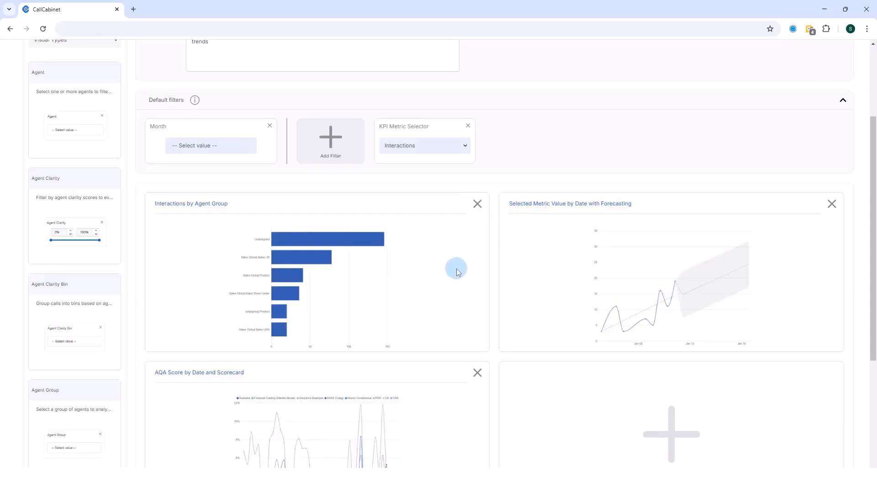
{"action": "scroll", "coordinate": [458, 272], "scroll_direction": "up", "scroll_amount": 3}
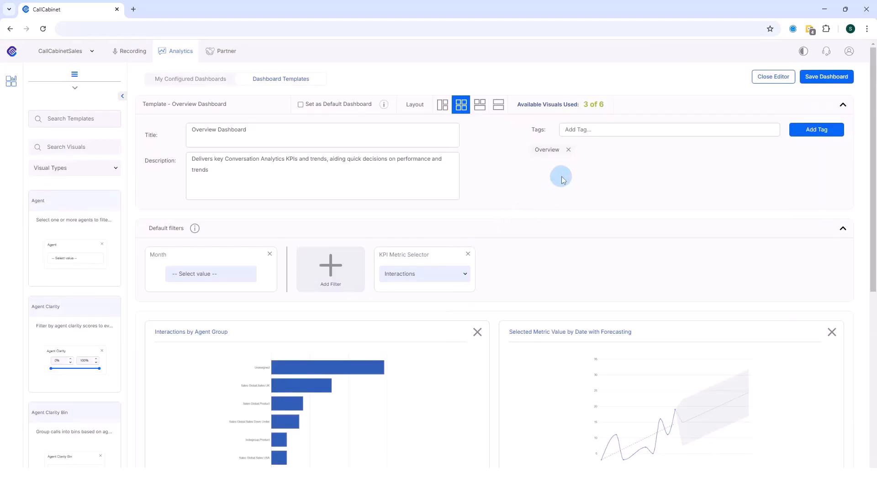
{"action": "double_click", "coordinate": [586, 104]}
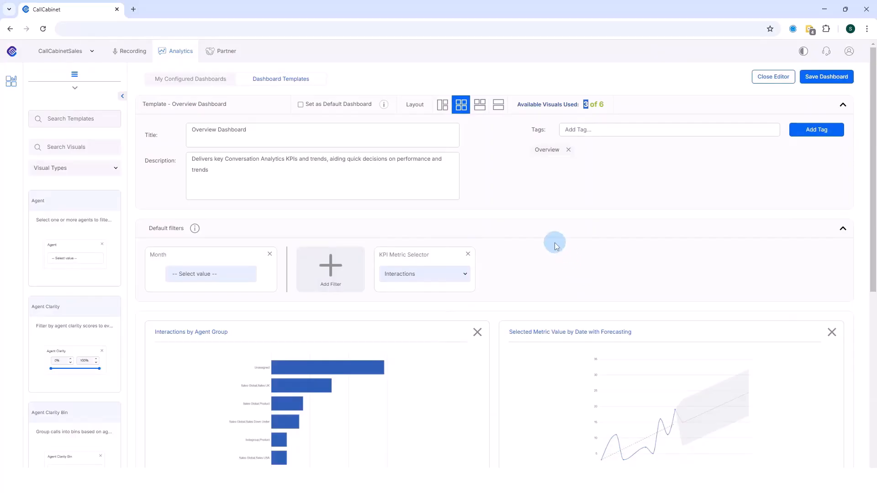
{"action": "scroll", "coordinate": [548, 225], "scroll_direction": "down", "scroll_amount": 8}
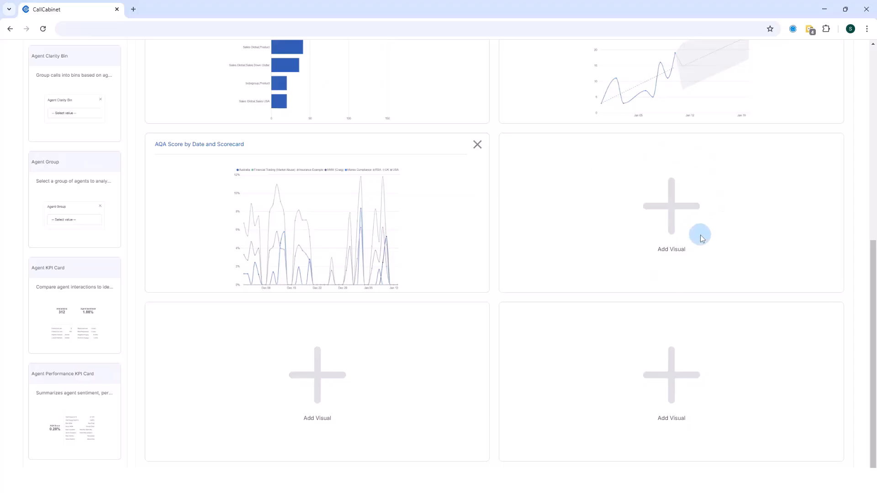
Step: Search the visuals for "pie" and add the Interactions by Day chart to the empty slot beside AQA Score by Date and Scorecard
{"action": "scroll", "coordinate": [477, 320], "scroll_direction": "up", "scroll_amount": 1}
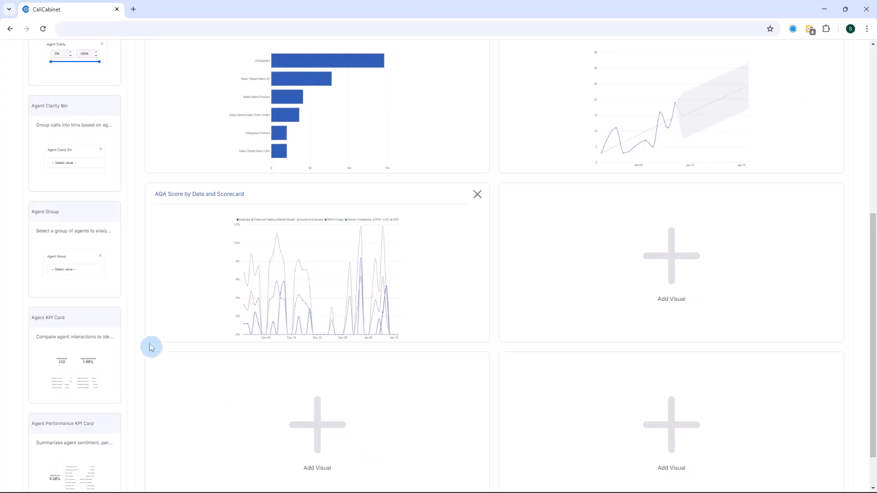
{"action": "scroll", "coordinate": [144, 322], "scroll_direction": "up", "scroll_amount": 1}
{"action": "scroll", "coordinate": [119, 294], "scroll_direction": "up", "scroll_amount": 6}
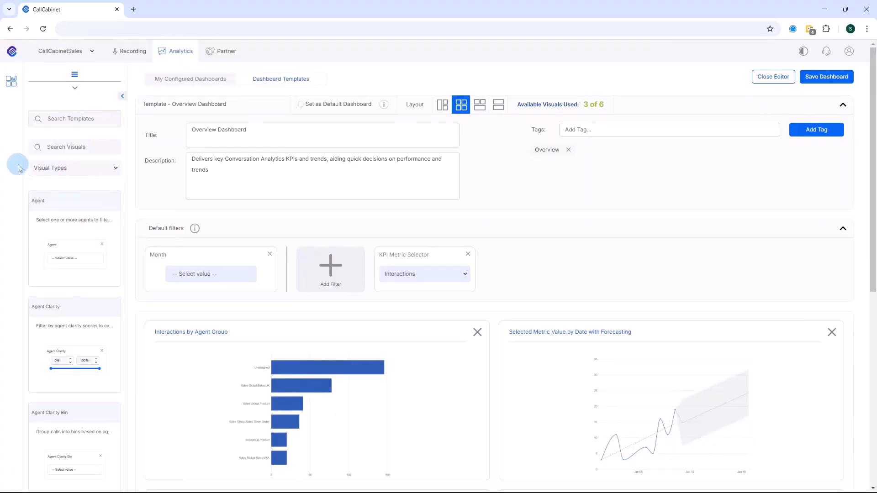
{"action": "left_click", "coordinate": [54, 147]}
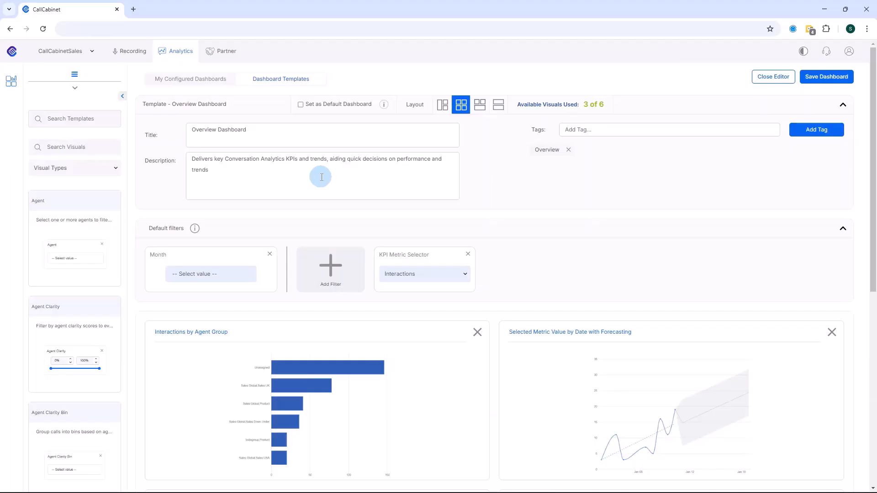
{"action": "type", "text": "pie"}
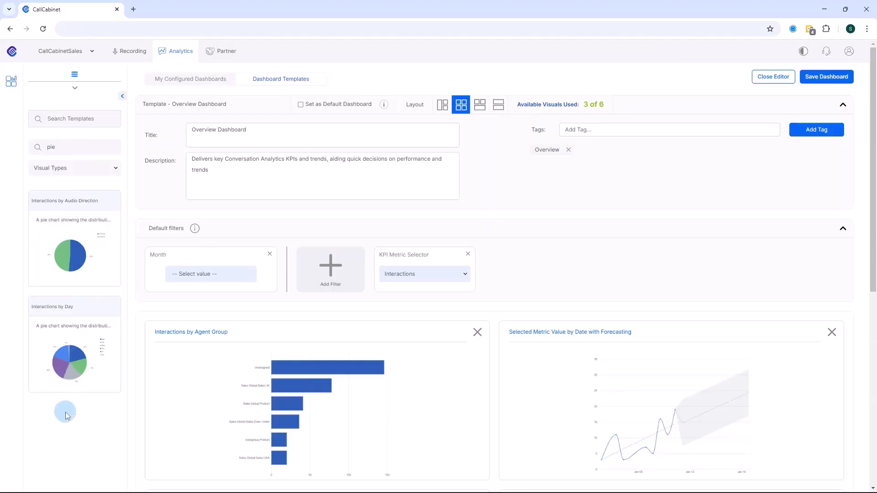
{"action": "scroll", "coordinate": [65, 412], "scroll_direction": "down", "scroll_amount": 3}
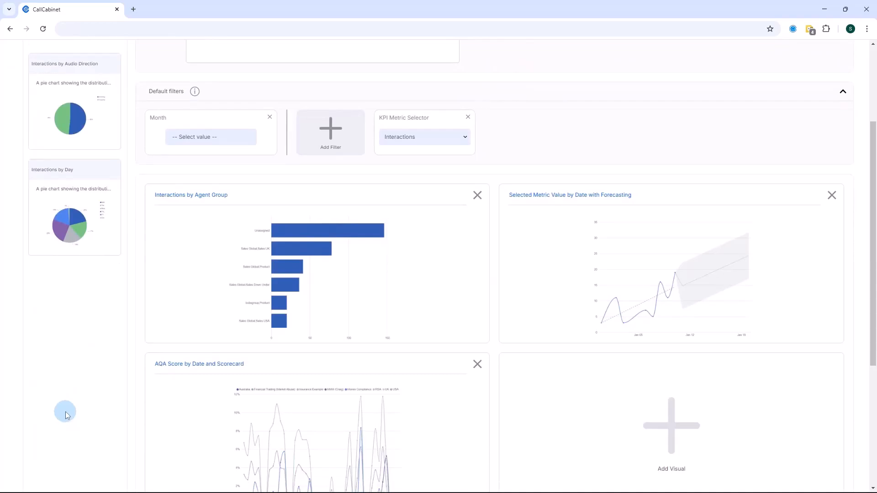
{"action": "scroll", "coordinate": [65, 412], "scroll_direction": "down", "scroll_amount": 1}
{"action": "scroll", "coordinate": [70, 387], "scroll_direction": "up", "scroll_amount": 1}
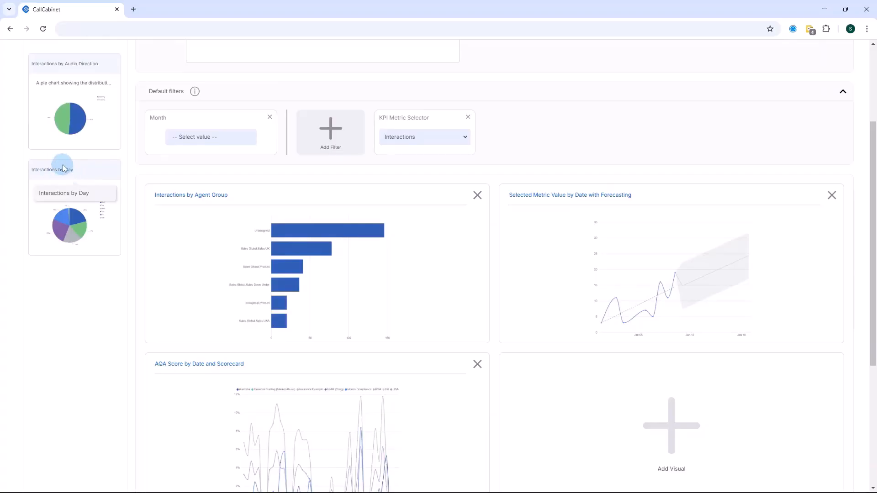
{"action": "left_click_drag", "start_coordinate": [62, 166], "coordinate": [469, 295]}
{"action": "left_click_drag", "start_coordinate": [605, 384], "coordinate": [669, 407]}
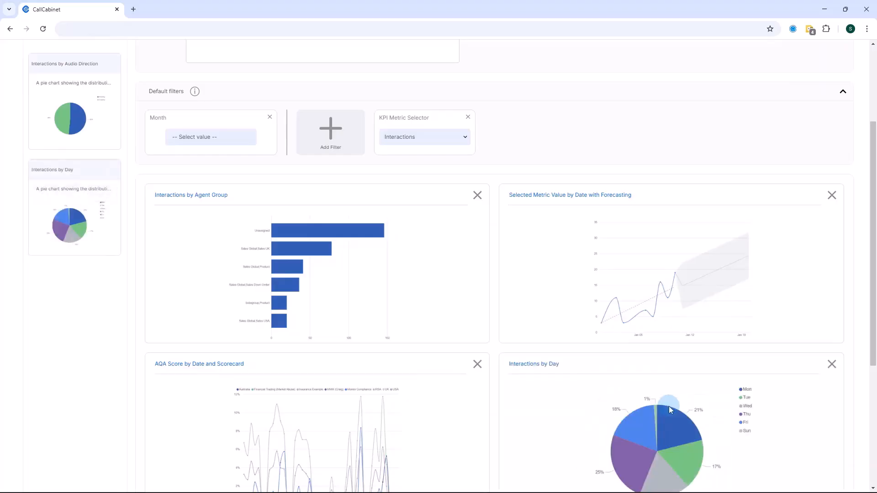
Step: Check the Interactions by Day visual on the dashboard and clear the visuals search
{"action": "scroll", "coordinate": [611, 363], "scroll_direction": "down", "scroll_amount": 3}
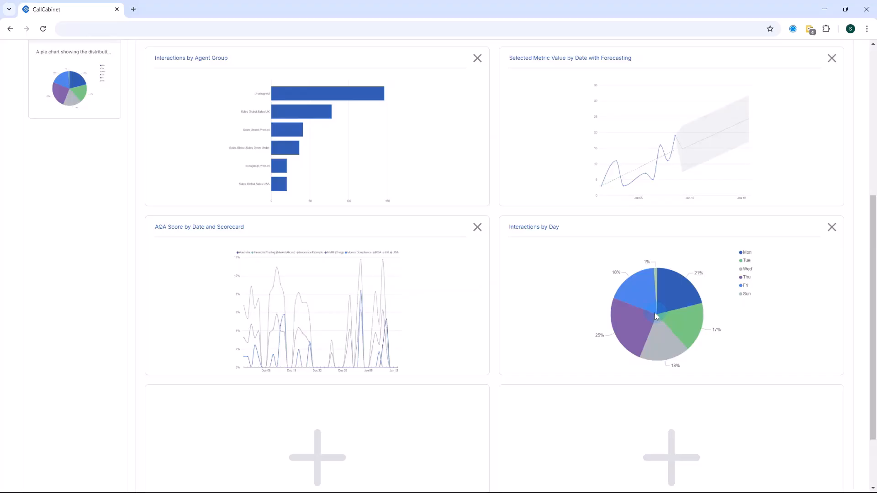
{"action": "scroll", "coordinate": [656, 315], "scroll_direction": "up", "scroll_amount": 4}
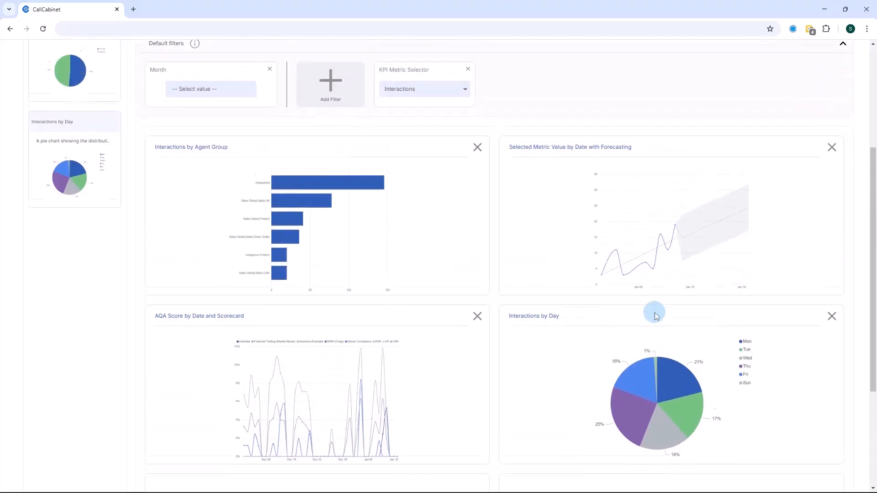
{"action": "scroll", "coordinate": [1, 166], "scroll_direction": "up", "scroll_amount": 2}
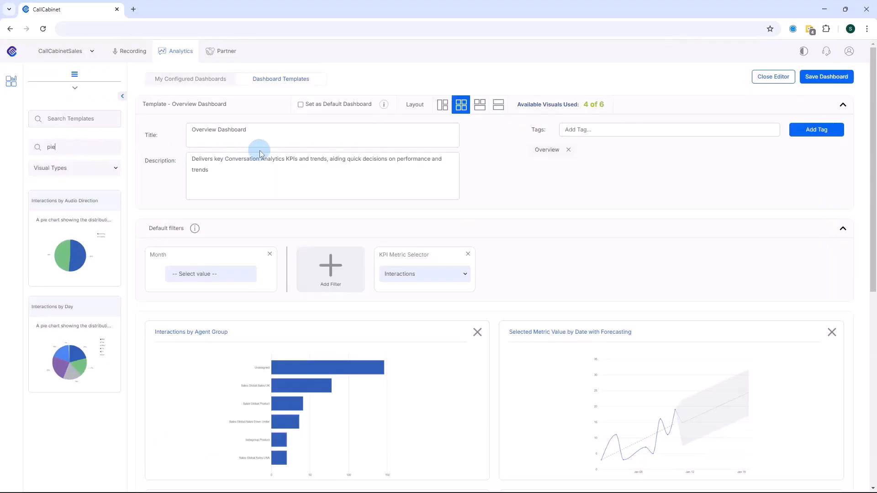
{"action": "key", "text": "BackSpace"}
{"action": "key", "text": "BackSpace"}
{"action": "key", "text": "BackSpace"}
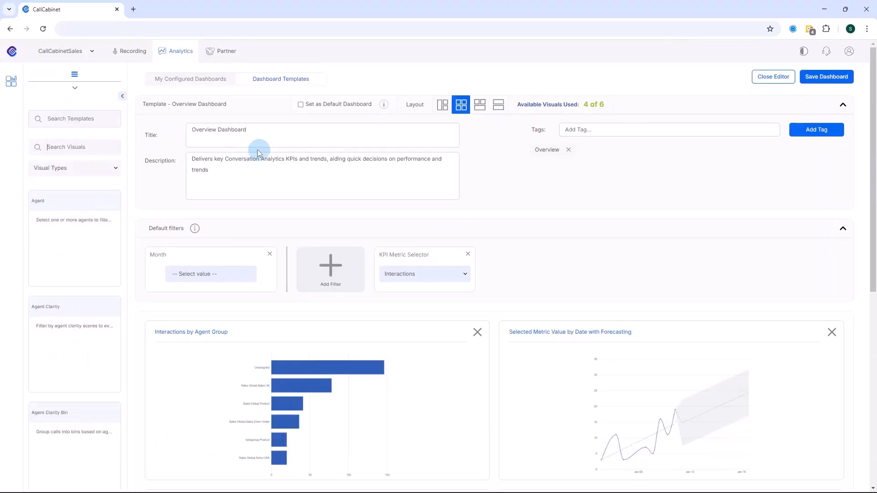
Step: Browse the visual types, filter the available visuals to Line Chart, and look through the matching visuals
{"action": "left_click", "coordinate": [115, 169]}
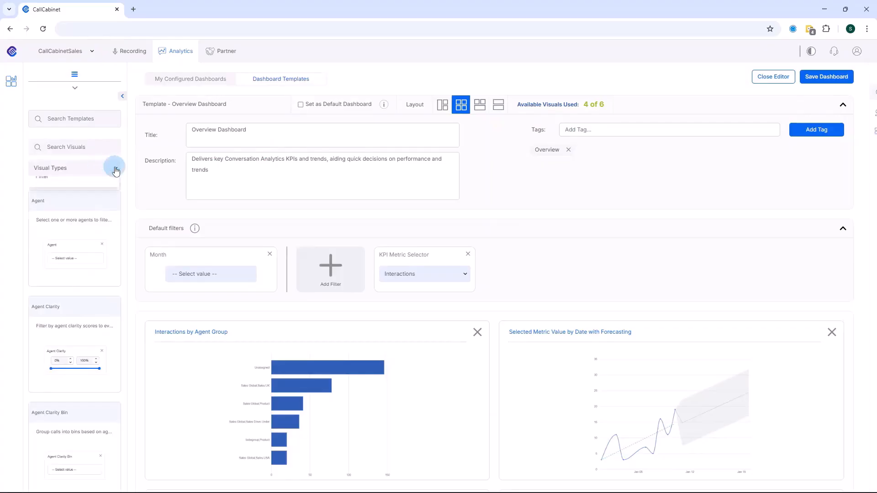
{"action": "scroll", "coordinate": [110, 203], "scroll_direction": "down", "scroll_amount": 1}
{"action": "scroll", "coordinate": [110, 206], "scroll_direction": "down", "scroll_amount": 4}
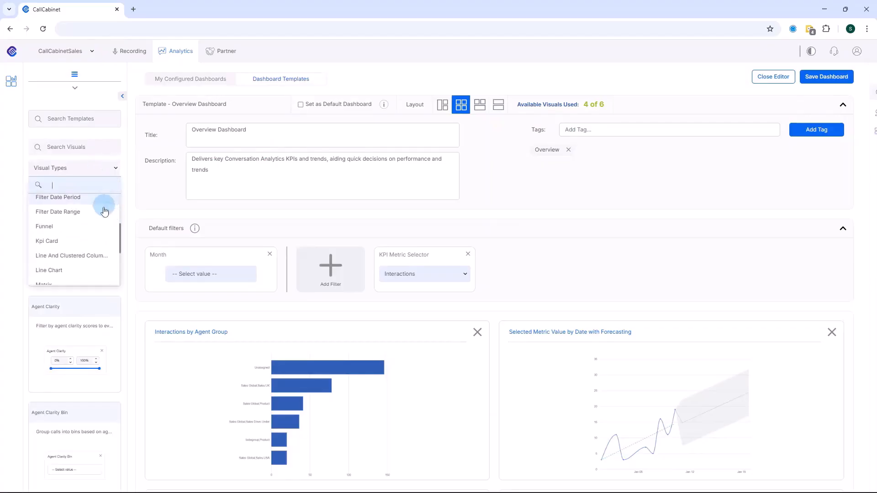
{"action": "scroll", "coordinate": [104, 213], "scroll_direction": "down", "scroll_amount": 2}
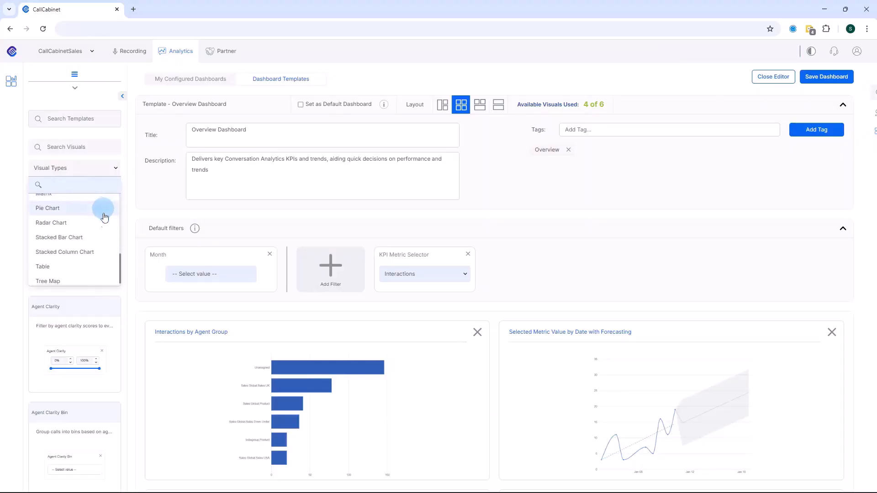
{"action": "scroll", "coordinate": [102, 233], "scroll_direction": "down", "scroll_amount": 1}
{"action": "scroll", "coordinate": [102, 233], "scroll_direction": "up", "scroll_amount": 4}
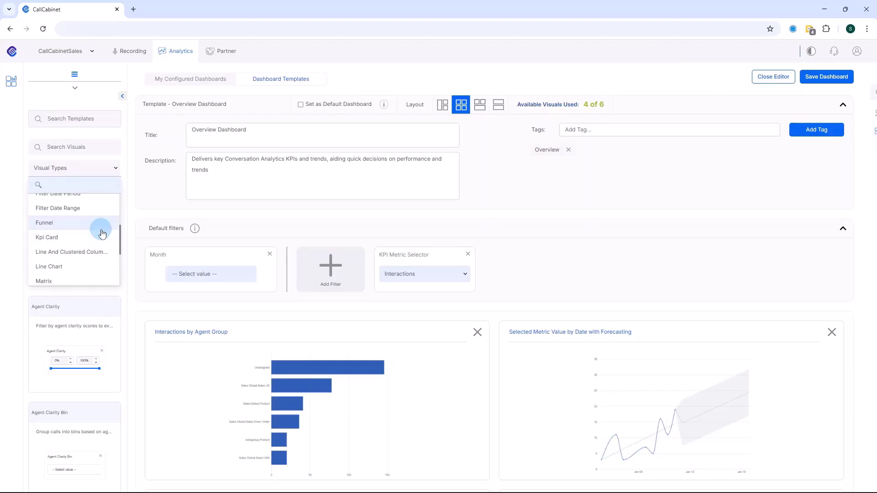
{"action": "scroll", "coordinate": [101, 231], "scroll_direction": "down", "scroll_amount": 2}
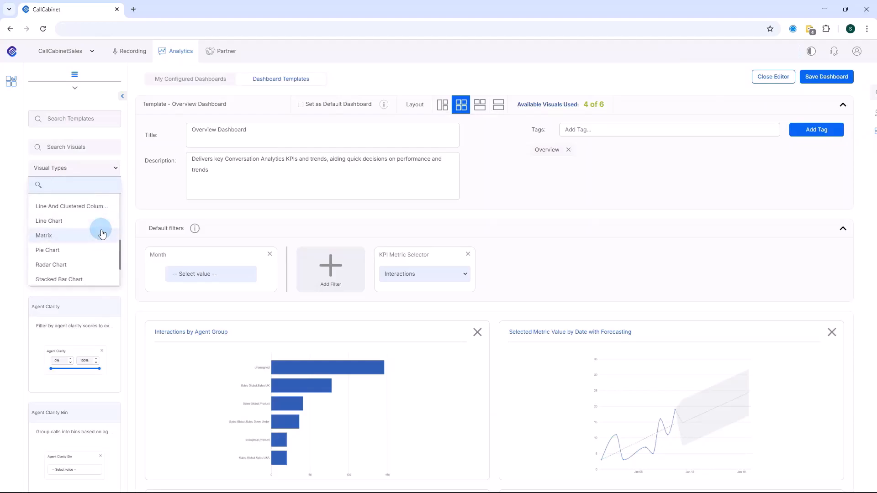
{"action": "left_click", "coordinate": [72, 220]}
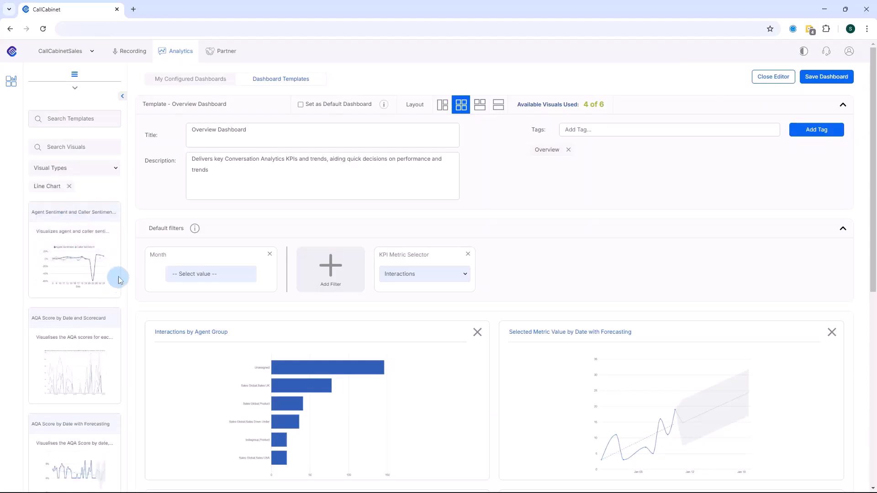
{"action": "scroll", "coordinate": [116, 272], "scroll_direction": "down", "scroll_amount": 3}
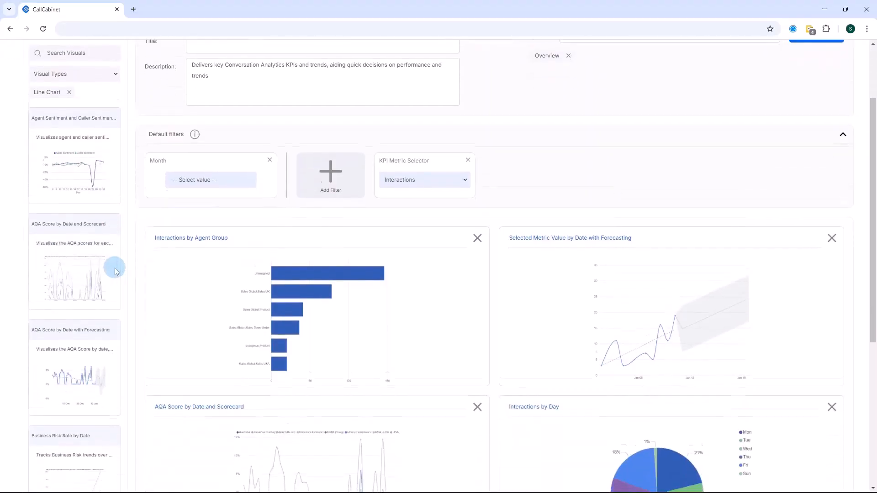
{"action": "scroll", "coordinate": [115, 271], "scroll_direction": "down", "scroll_amount": 2}
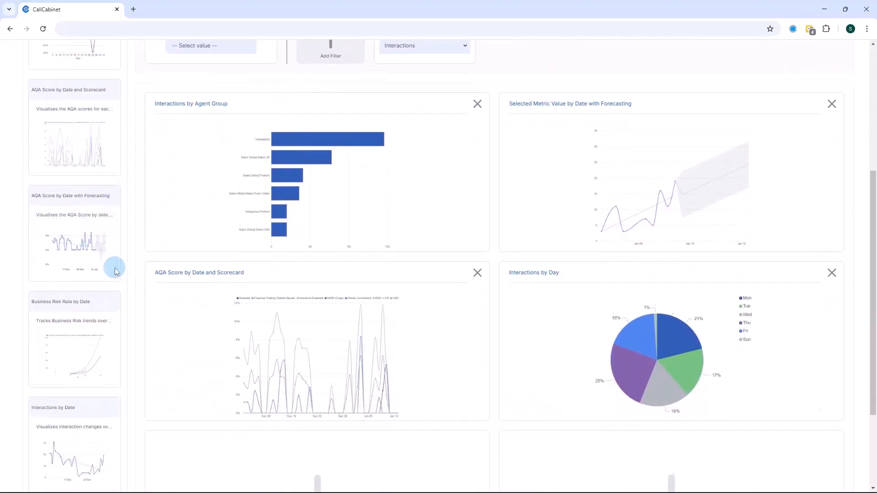
Step: Add the Overtalk by Date with Forecasting visual to the empty slot below AQA Score by Date and Scorecard
{"action": "scroll", "coordinate": [114, 272], "scroll_direction": "down", "scroll_amount": 3}
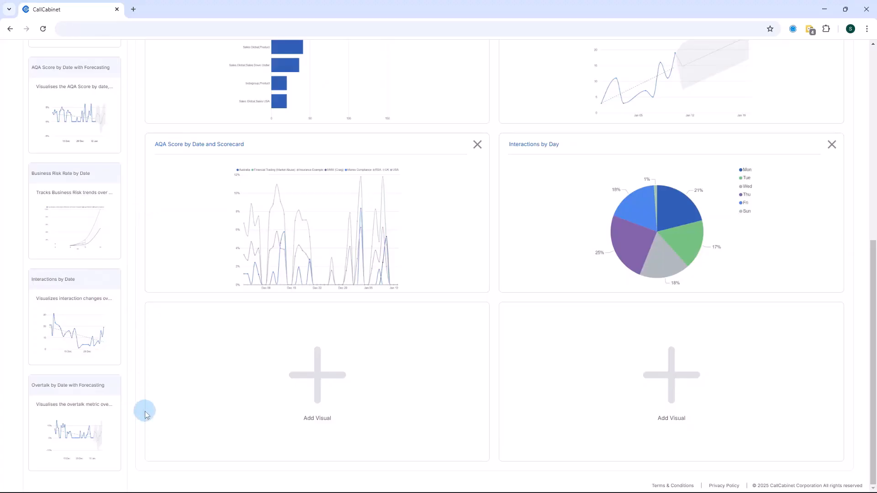
{"action": "left_click_drag", "start_coordinate": [64, 385], "coordinate": [314, 368]}
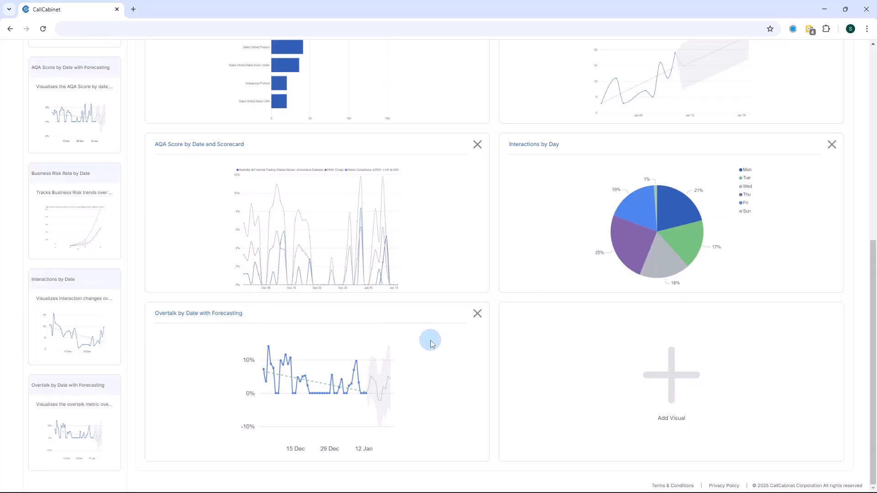
Step: Remove the KPI Metric Selector from the dashboard's default filters
{"action": "scroll", "coordinate": [430, 343], "scroll_direction": "up", "scroll_amount": 8}
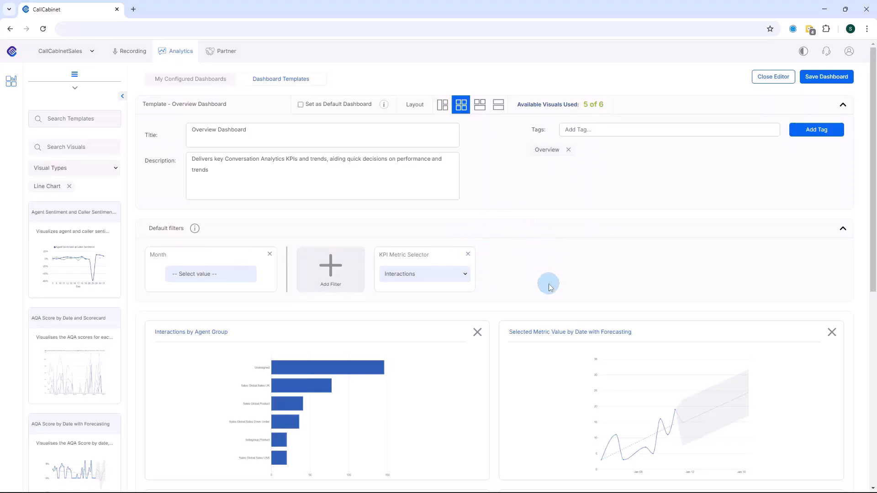
{"action": "left_click", "coordinate": [467, 256]}
{"action": "left_click", "coordinate": [469, 254]}
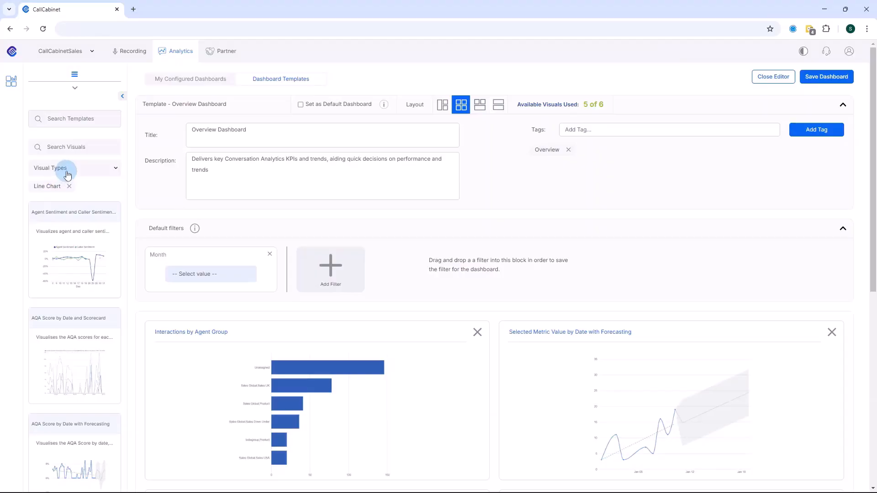
Step: Limit the available visuals to the Filter type by adding Filter and removing the Line Chart type
{"action": "left_click", "coordinate": [117, 169]}
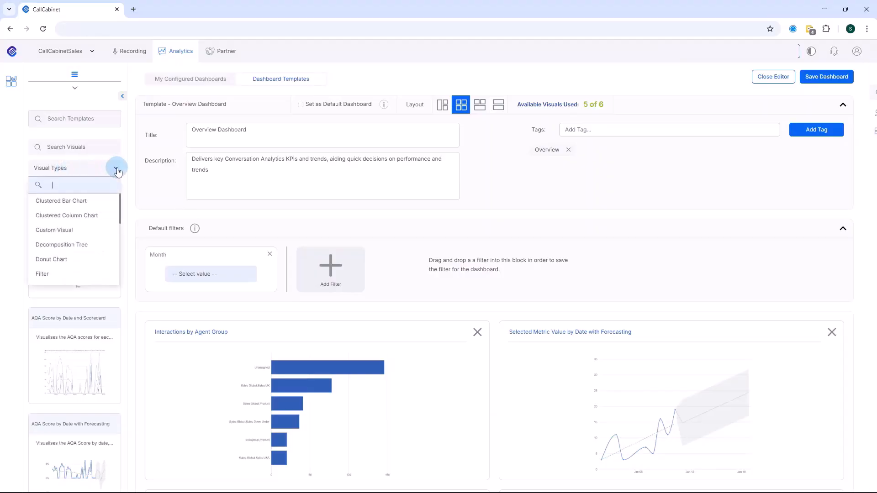
{"action": "left_click", "coordinate": [45, 276]}
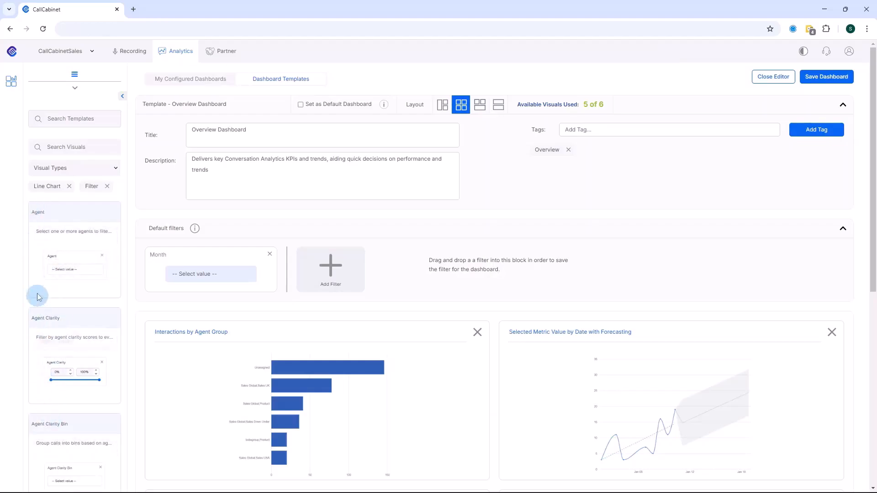
{"action": "scroll", "coordinate": [49, 271], "scroll_direction": "down", "scroll_amount": 5}
{"action": "scroll", "coordinate": [49, 271], "scroll_direction": "down", "scroll_amount": 8}
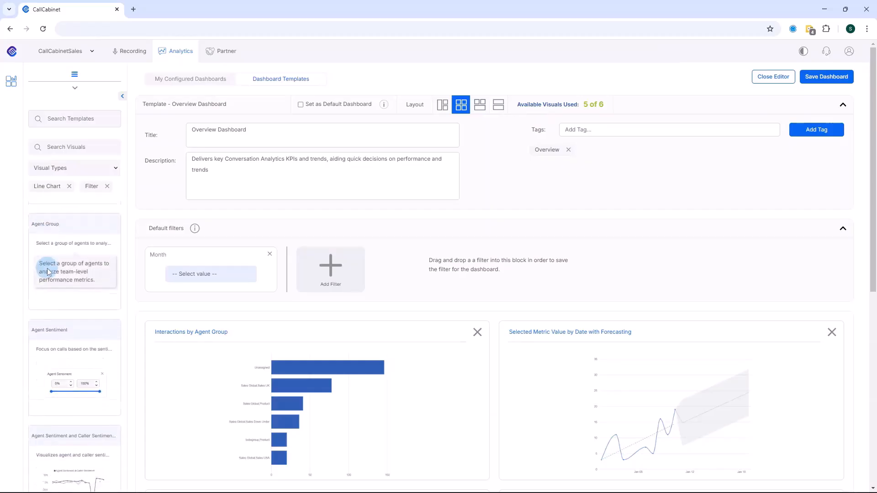
{"action": "scroll", "coordinate": [48, 273], "scroll_direction": "down", "scroll_amount": 10}
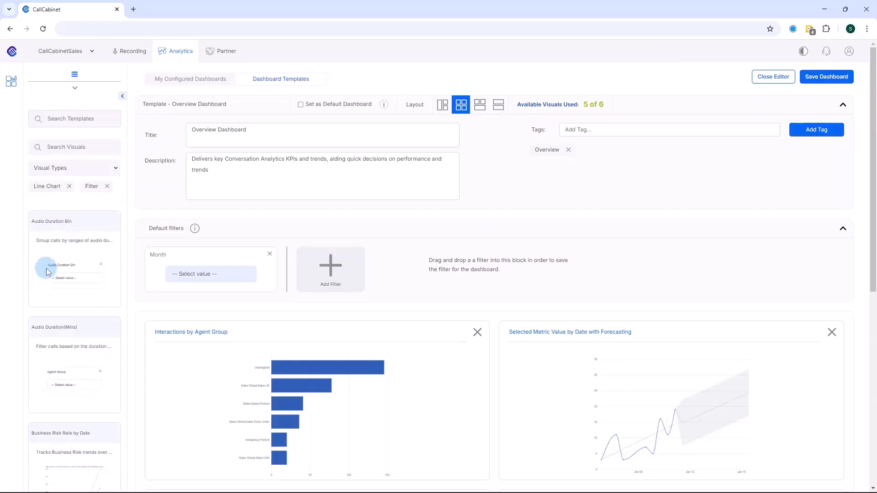
{"action": "scroll", "coordinate": [46, 270], "scroll_direction": "down", "scroll_amount": 10}
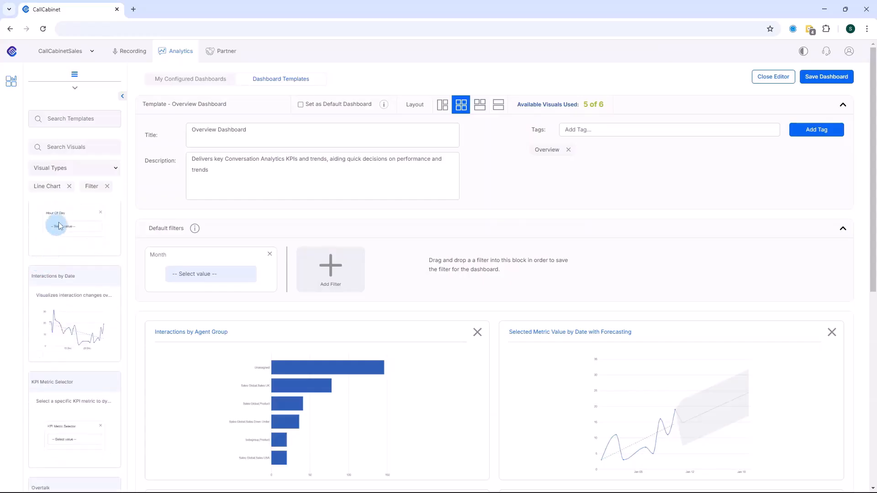
{"action": "left_click", "coordinate": [69, 186]}
{"action": "left_click", "coordinate": [70, 187]}
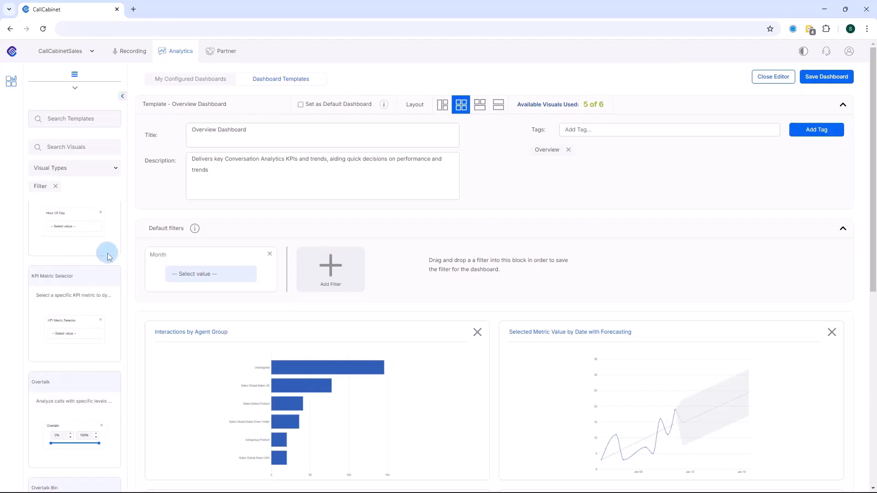
Step: Look through the available filter visuals and add the Overtalk filter to the default filters
{"action": "scroll", "coordinate": [81, 216], "scroll_direction": "down", "scroll_amount": 5}
{"action": "scroll", "coordinate": [81, 215], "scroll_direction": "down", "scroll_amount": 7}
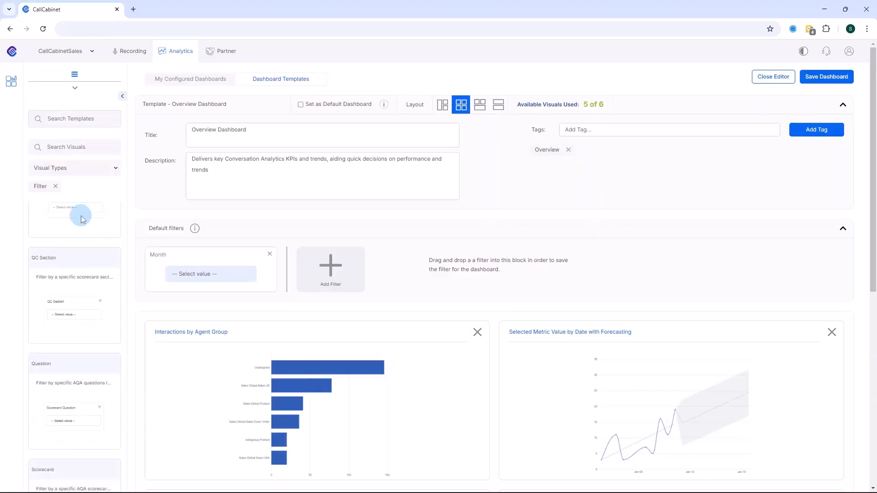
{"action": "scroll", "coordinate": [81, 215], "scroll_direction": "down", "scroll_amount": 2}
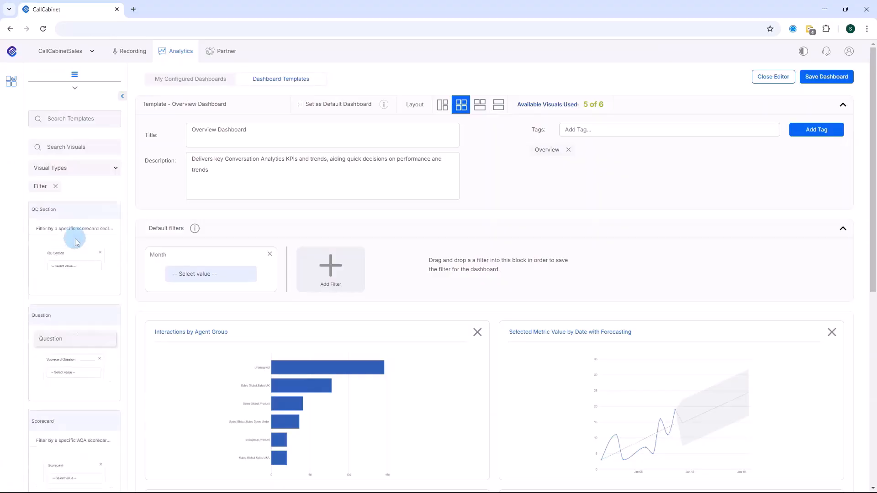
{"action": "scroll", "coordinate": [74, 234], "scroll_direction": "up", "scroll_amount": 12}
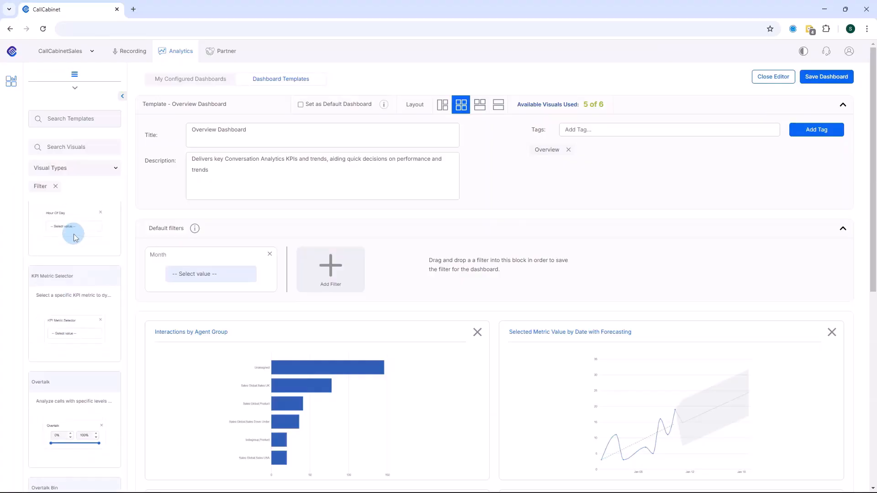
{"action": "left_click_drag", "start_coordinate": [58, 387], "coordinate": [464, 255]}
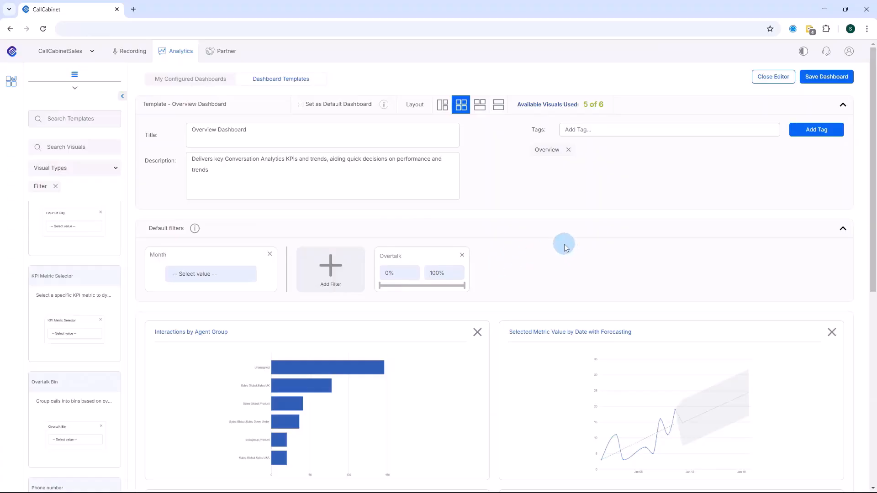
Step: Switch the visual type selection from Filter to Line Chart, and clear it to list all visuals again
{"action": "left_click", "coordinate": [117, 170]}
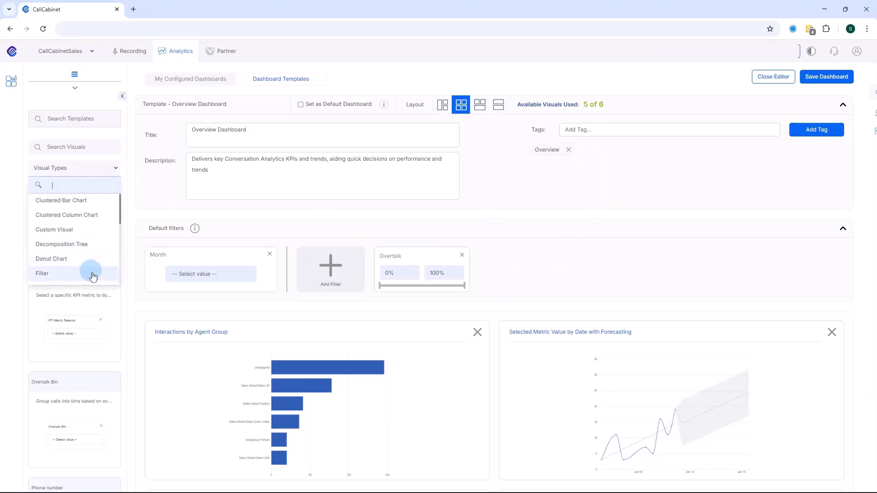
{"action": "scroll", "coordinate": [91, 274], "scroll_direction": "down", "scroll_amount": 2}
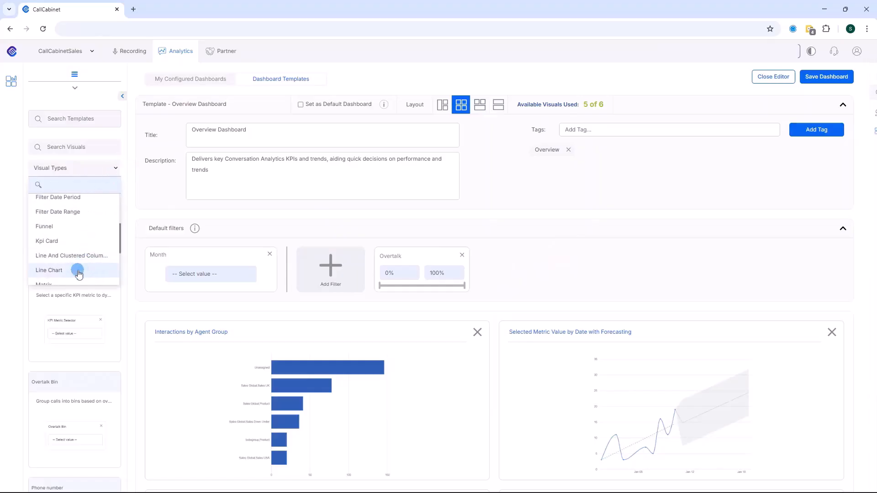
{"action": "left_click", "coordinate": [78, 271]}
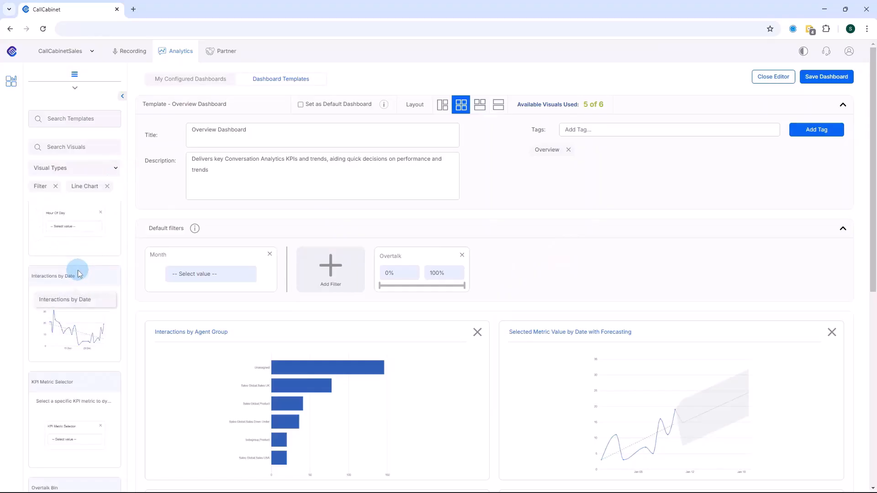
{"action": "left_click", "coordinate": [56, 187]}
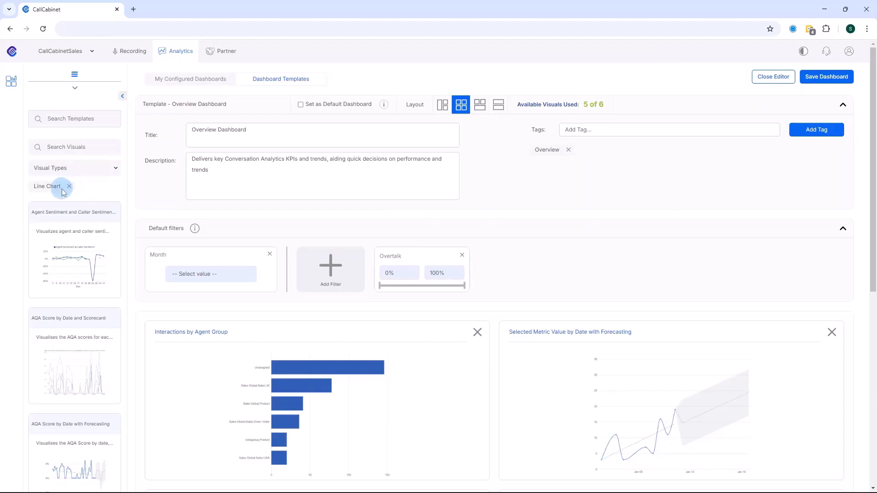
{"action": "left_click_drag", "start_coordinate": [111, 353], "coordinate": [66, 368]}
{"action": "left_click", "coordinate": [69, 186]}
{"action": "left_click", "coordinate": [69, 187]}
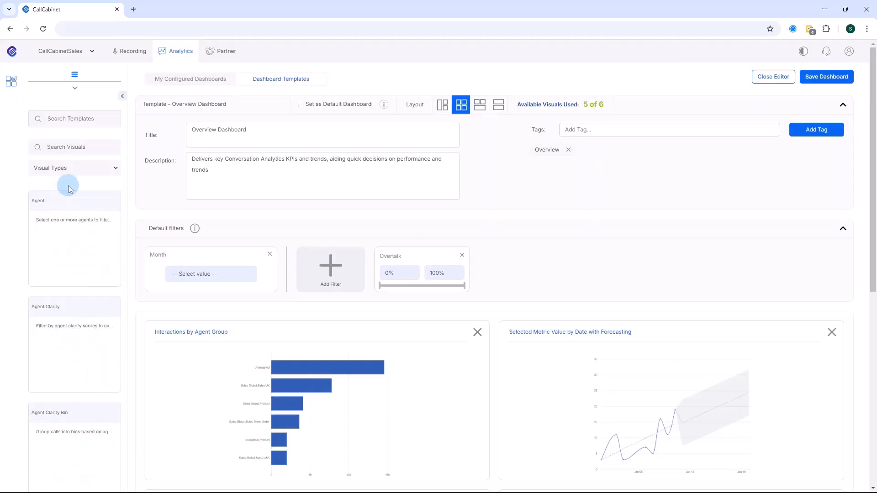
Step: Add the Agent filter to the default filters beside Overtalk and remove it again
{"action": "scroll", "coordinate": [75, 222], "scroll_direction": "down", "scroll_amount": 6}
{"action": "scroll", "coordinate": [75, 224], "scroll_direction": "down", "scroll_amount": 10}
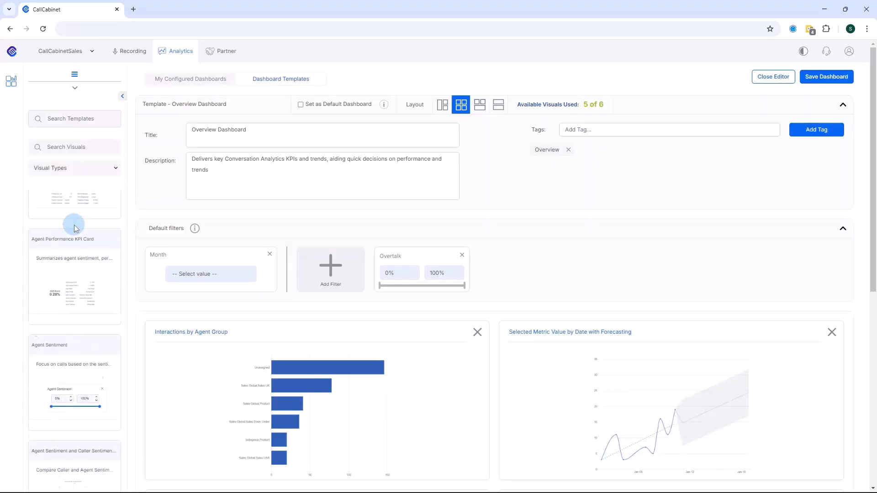
{"action": "scroll", "coordinate": [73, 223], "scroll_direction": "up", "scroll_amount": 15}
{"action": "scroll", "coordinate": [73, 218], "scroll_direction": "up", "scroll_amount": 1}
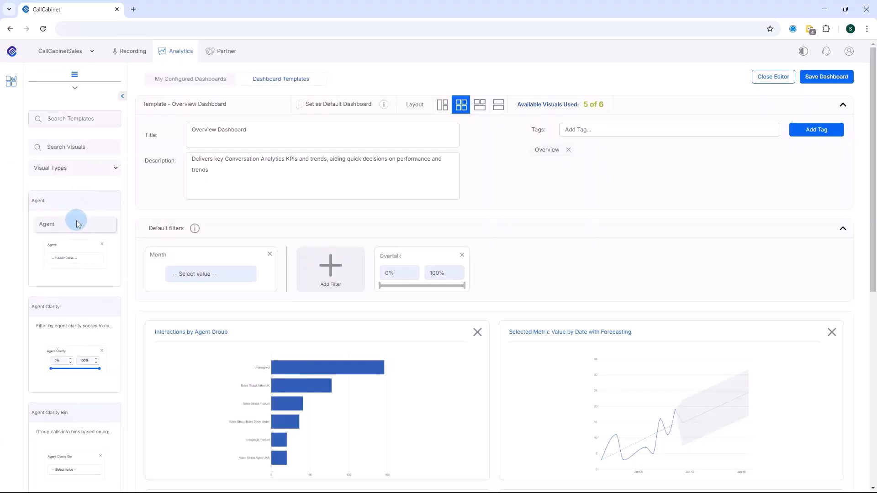
{"action": "left_click_drag", "start_coordinate": [70, 196], "coordinate": [530, 256]}
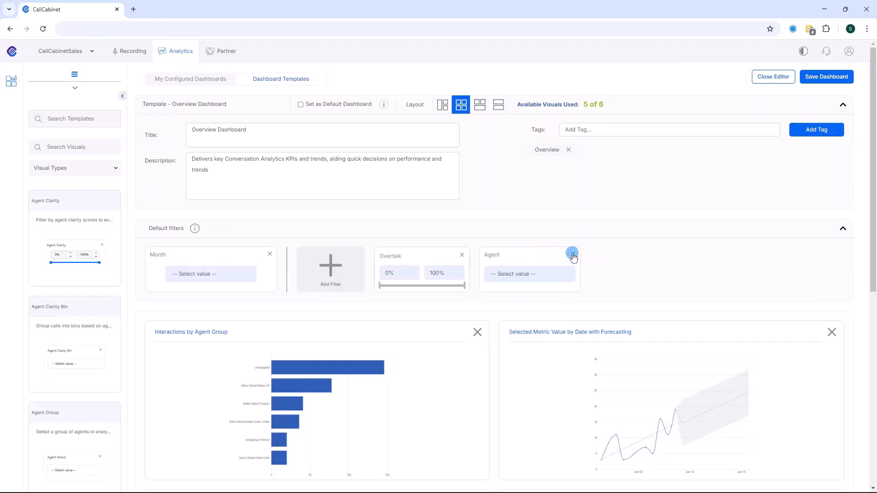
{"action": "left_click", "coordinate": [572, 254]}
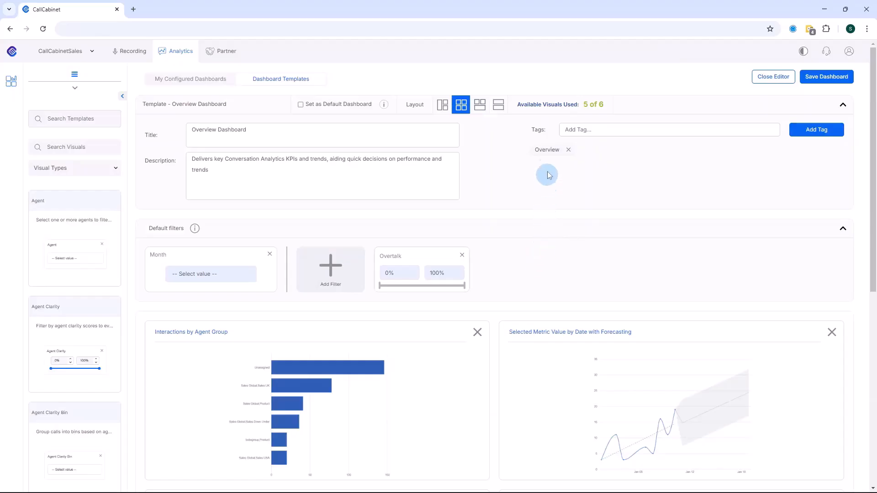
Step: Add the tag "Agent" to the dashboard
{"action": "left_click", "coordinate": [573, 129]}
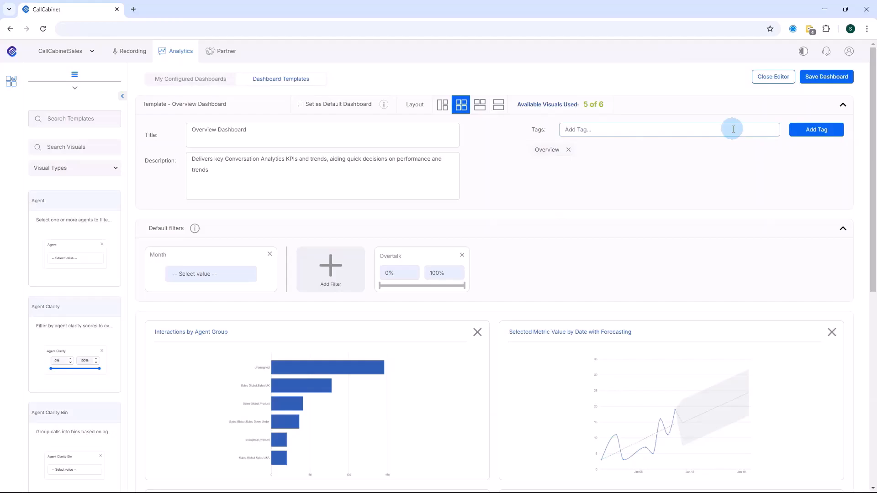
{"action": "type", "text": "Agent"}
{"action": "left_click", "coordinate": [813, 131]}
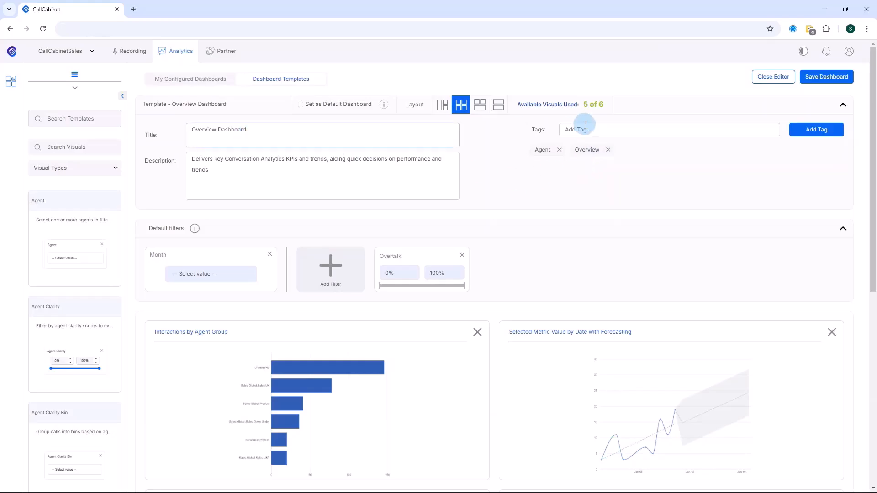
Step: Change the title to "My Overview Dashboard" and save the dashboard
{"action": "type", "text": "My"}
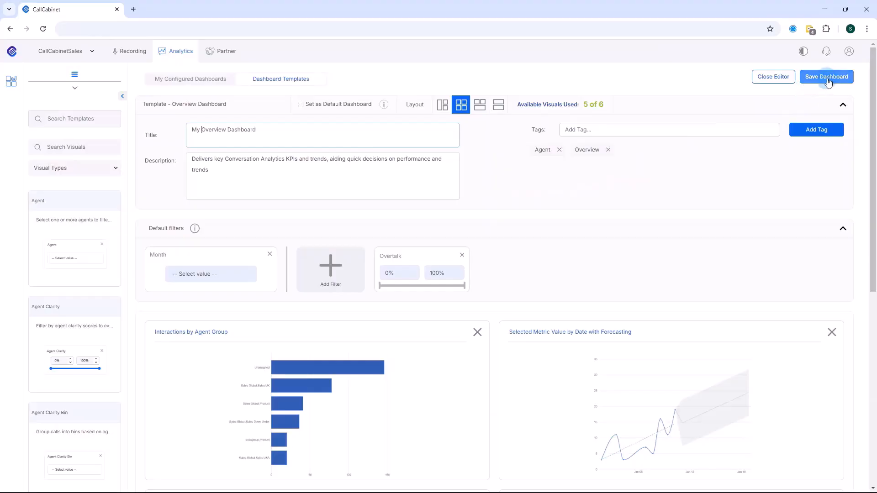
{"action": "left_click", "coordinate": [829, 79]}
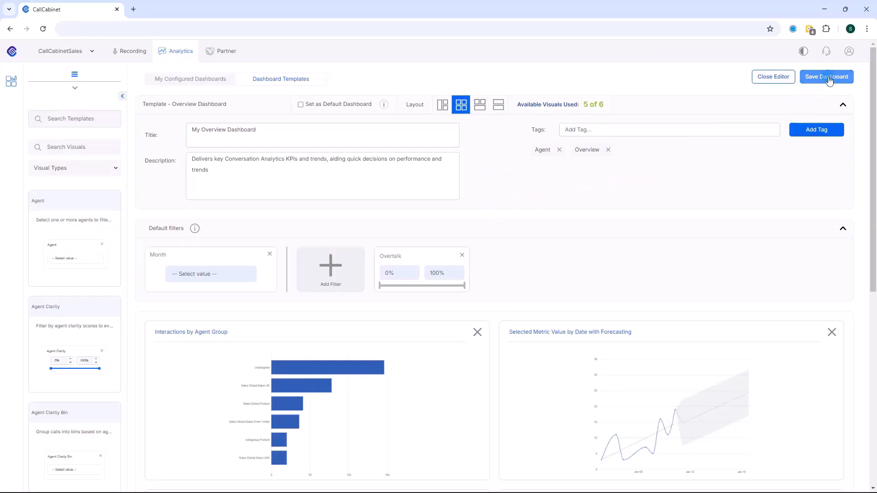
{"action": "left_click", "coordinate": [828, 78]}
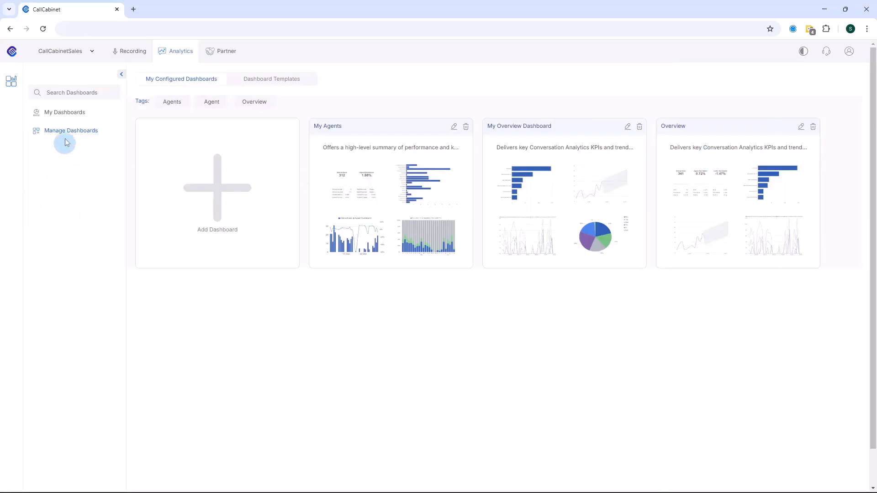
Step: Go to My Dashboards and view the My Agents dashboard among the available dashboards
{"action": "left_click", "coordinate": [67, 117]}
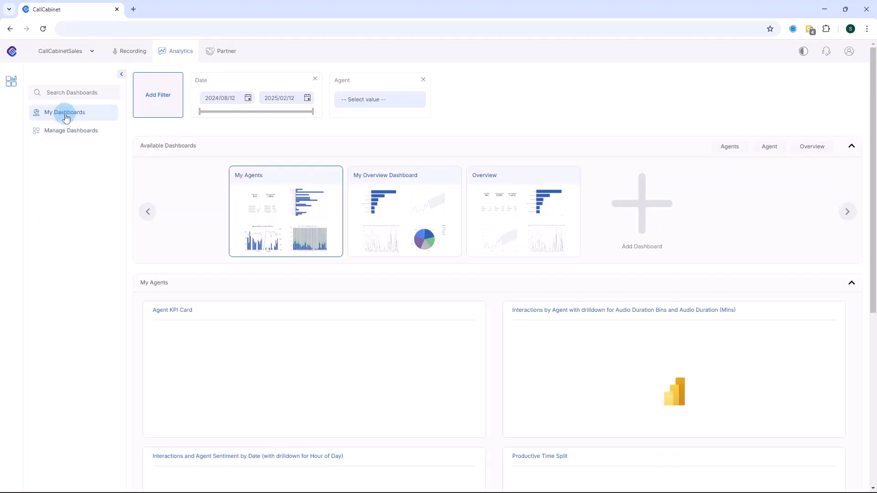
{"action": "left_click", "coordinate": [243, 202]}
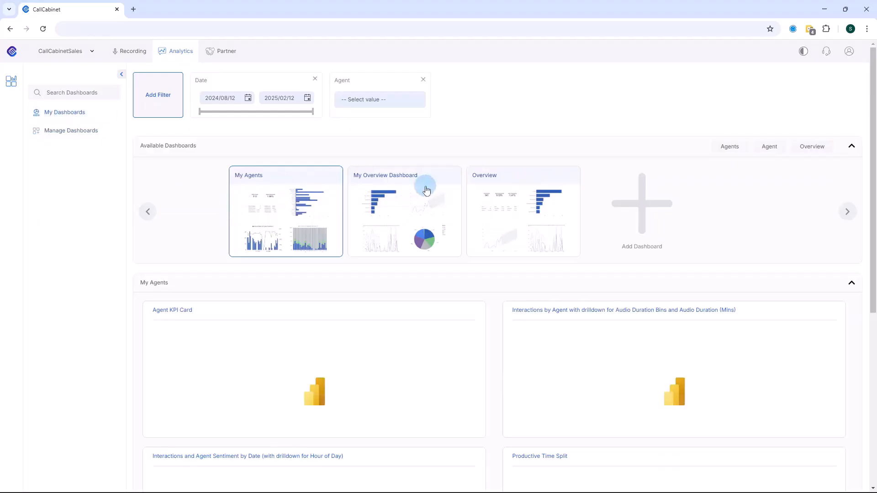
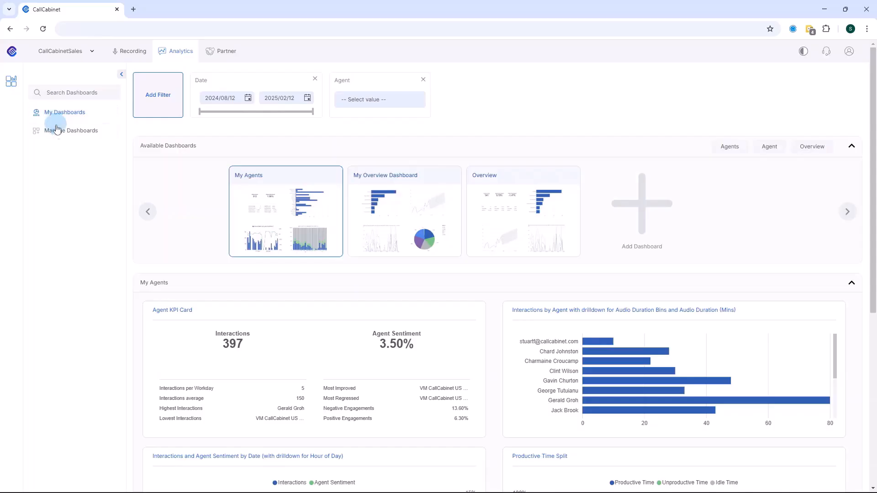
Step: Open My Overview Dashboard for editing from the managed dashboards and set it as the default dashboard
{"action": "left_click", "coordinate": [62, 135]}
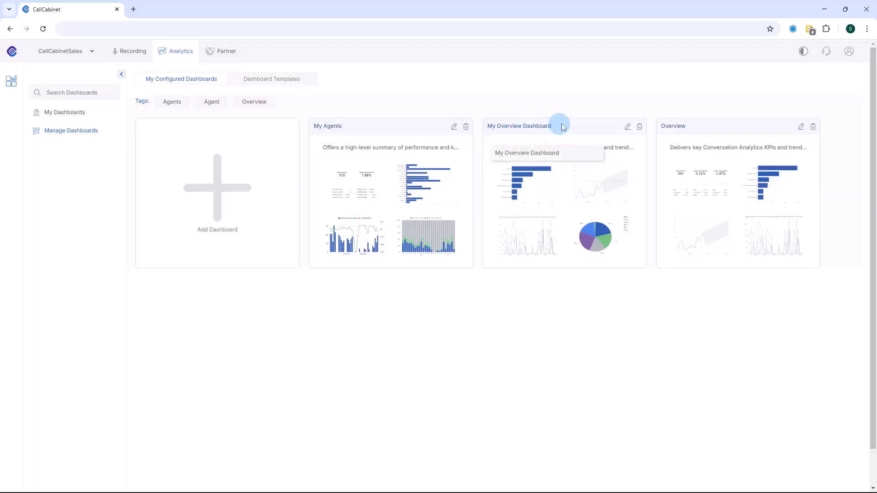
{"action": "left_click", "coordinate": [629, 127]}
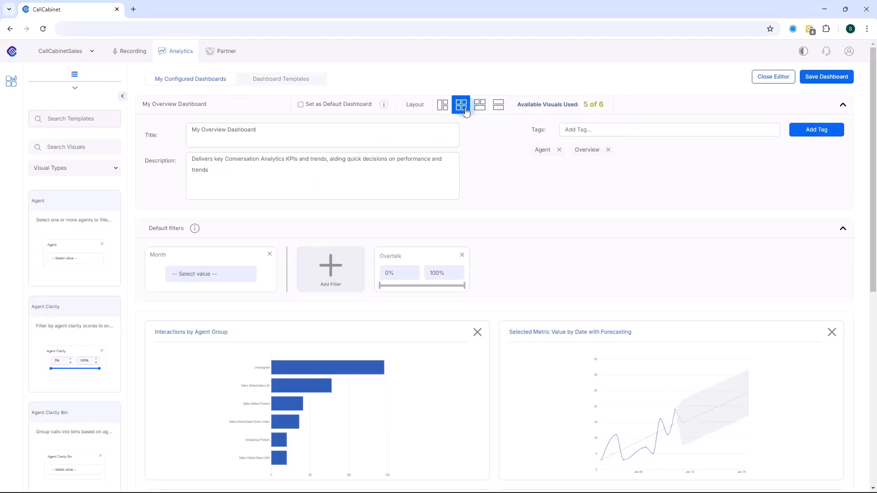
{"action": "left_click", "coordinate": [301, 106]}
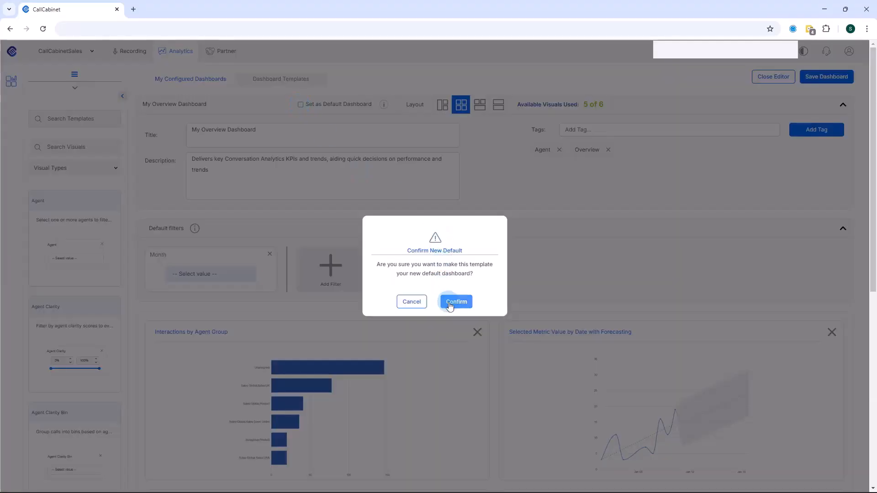
{"action": "left_click", "coordinate": [452, 302]}
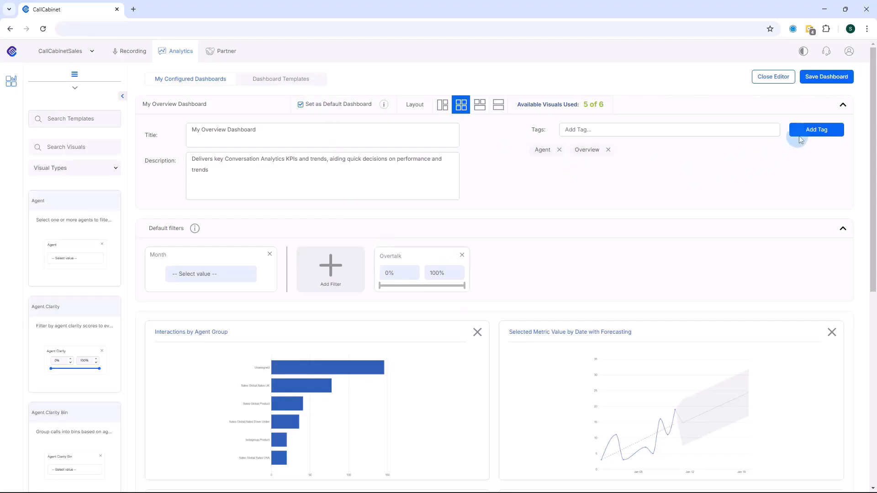
Step: Save My Overview Dashboard, and open My Dashboards to check the options of its Month filter
{"action": "left_click", "coordinate": [831, 78]}
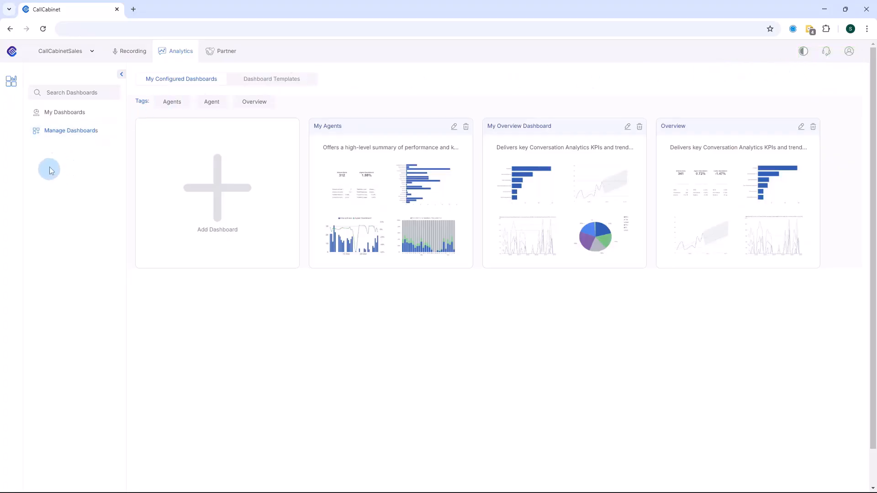
{"action": "left_click", "coordinate": [61, 113]}
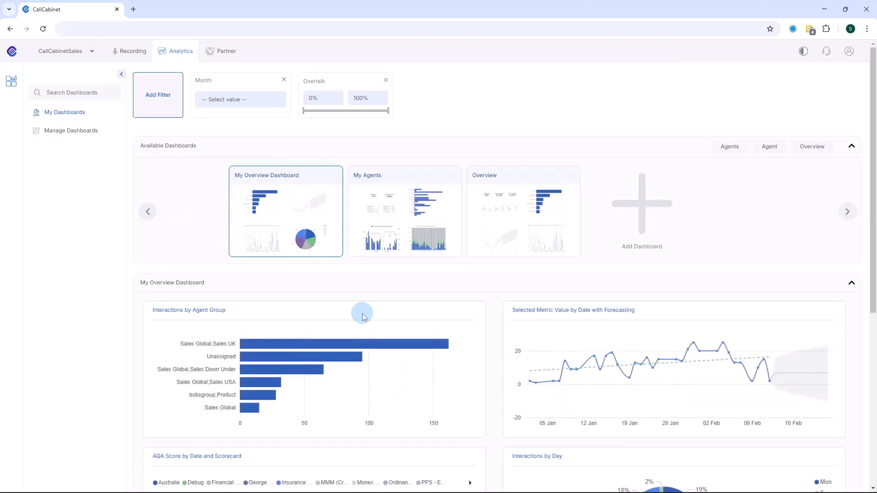
{"action": "left_click", "coordinate": [256, 99]}
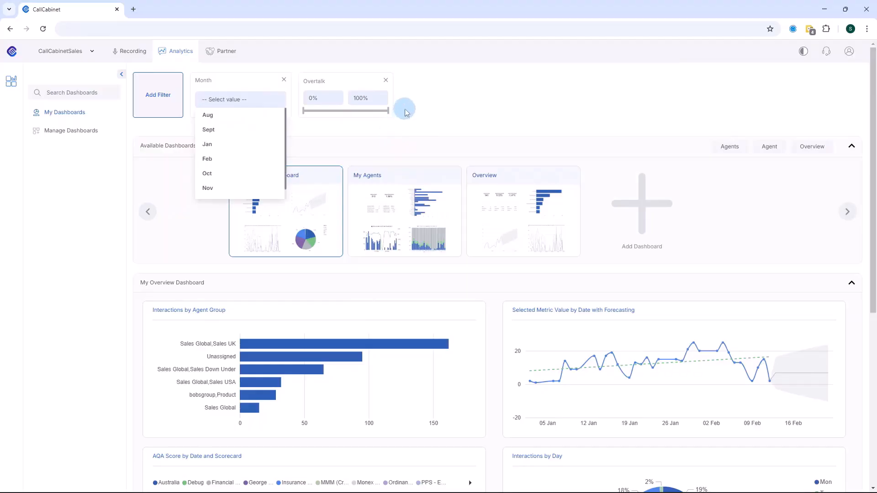
{"action": "left_click", "coordinate": [375, 134]}
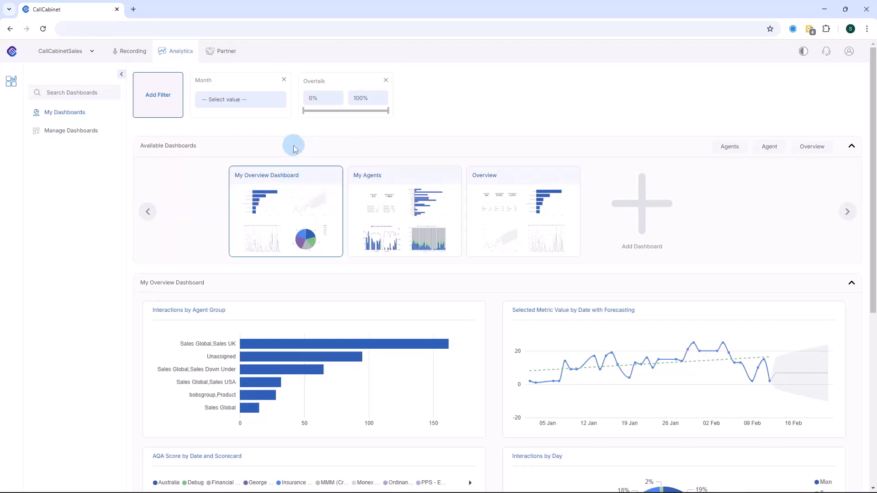
Step: Add an Audio Direction filter set to Incoming to My Overview Dashboard and remove it again
{"action": "left_click", "coordinate": [157, 101]}
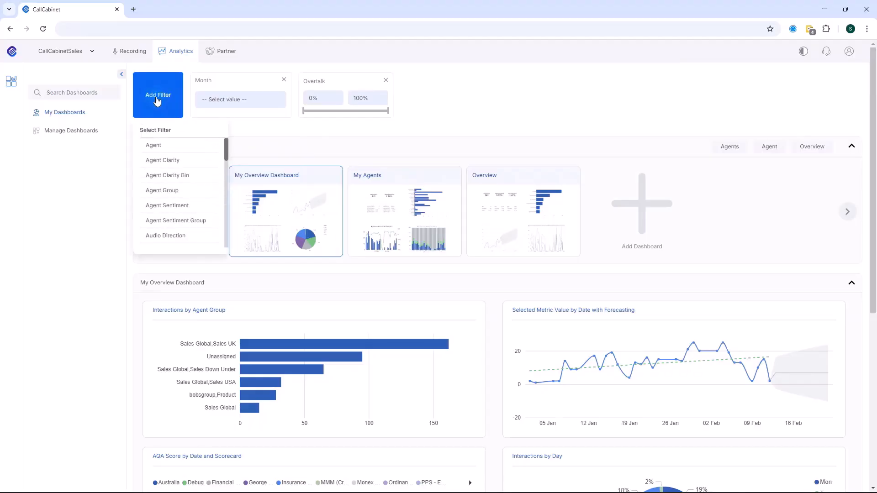
{"action": "scroll", "coordinate": [163, 174], "scroll_direction": "down", "scroll_amount": 2}
{"action": "scroll", "coordinate": [163, 173], "scroll_direction": "up", "scroll_amount": 1}
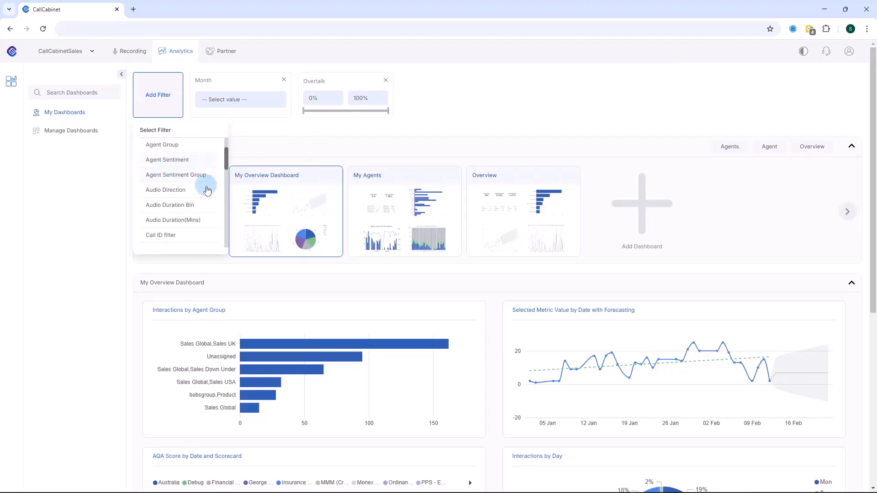
{"action": "left_click", "coordinate": [177, 194]}
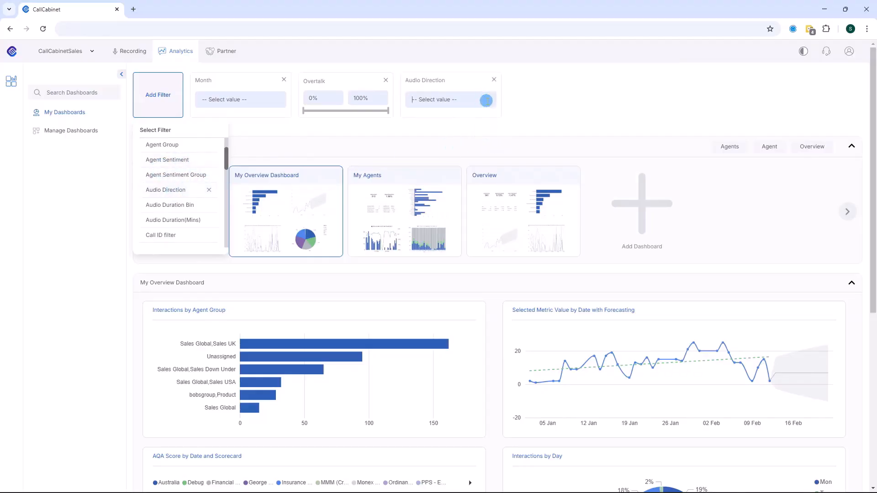
{"action": "left_click", "coordinate": [487, 109]}
{"action": "left_click", "coordinate": [431, 121]}
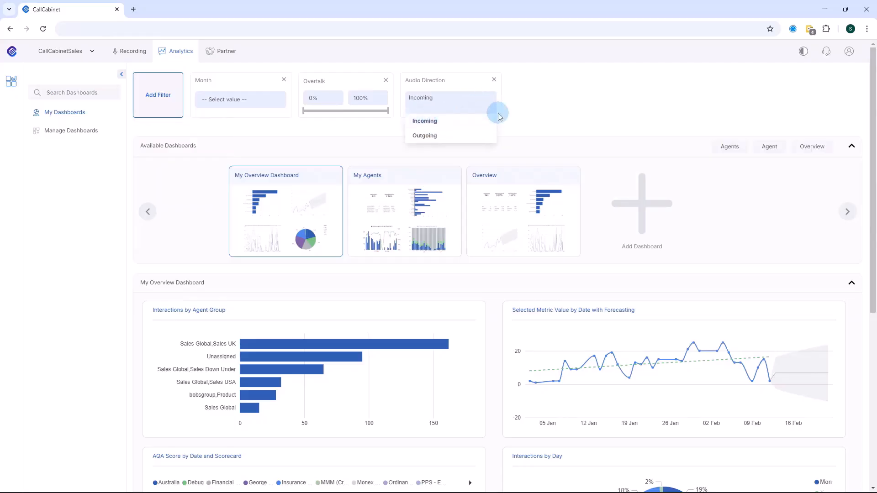
{"action": "left_click", "coordinate": [527, 112]}
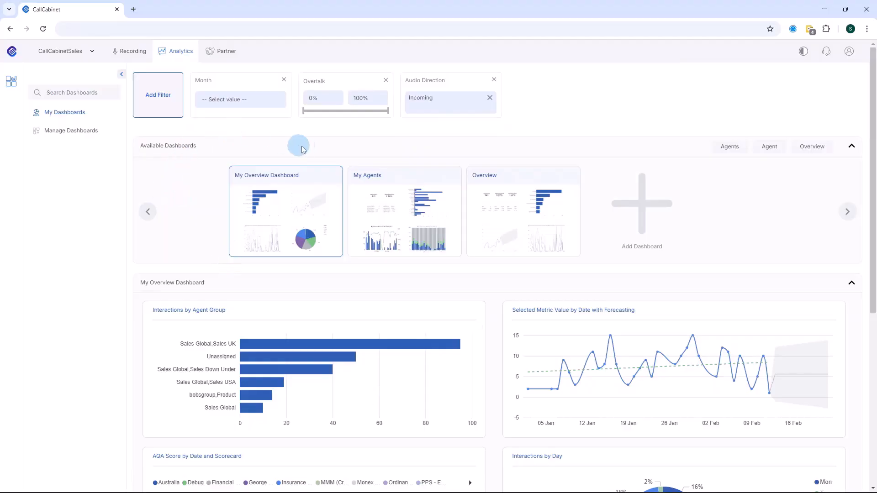
{"action": "left_click", "coordinate": [497, 82]}
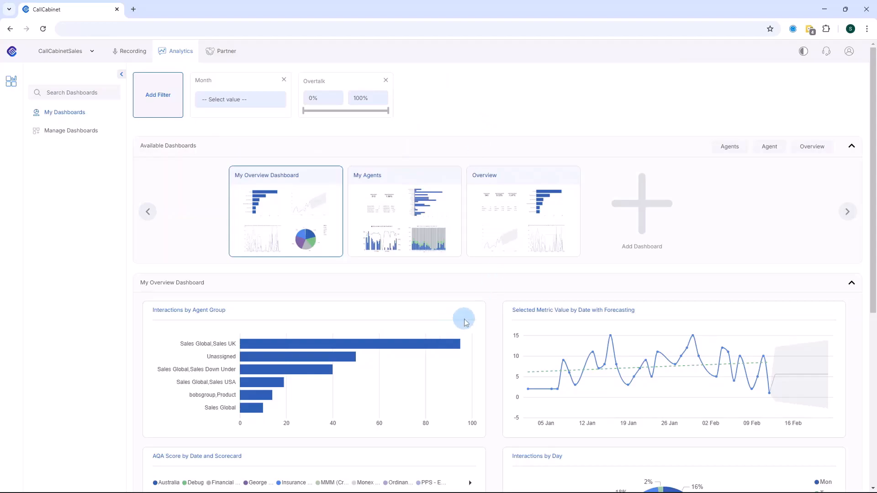
Step: View the My Agents dashboard, and start a new dashboard from the managed dashboards
{"action": "left_click", "coordinate": [357, 187]}
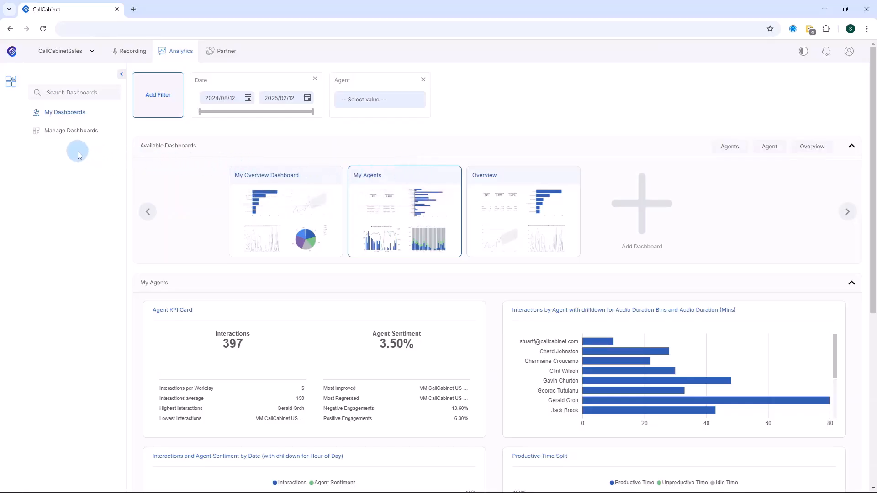
{"action": "left_click", "coordinate": [66, 131]}
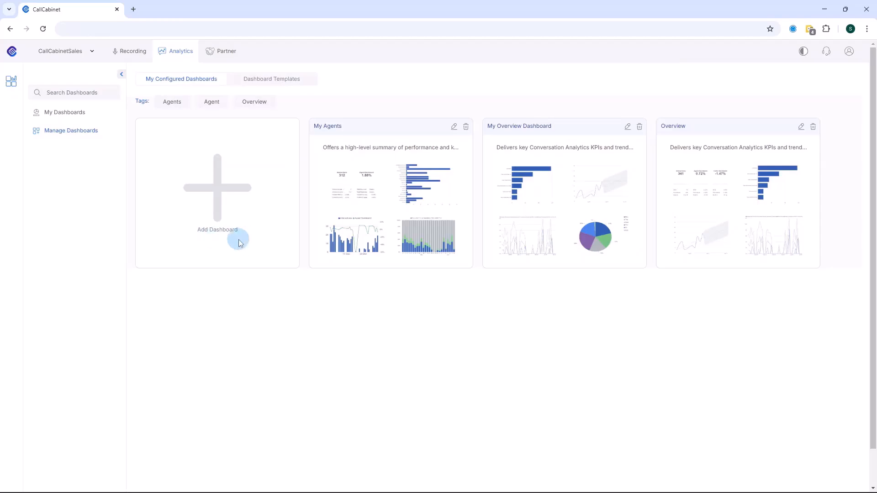
{"action": "left_click", "coordinate": [217, 189]}
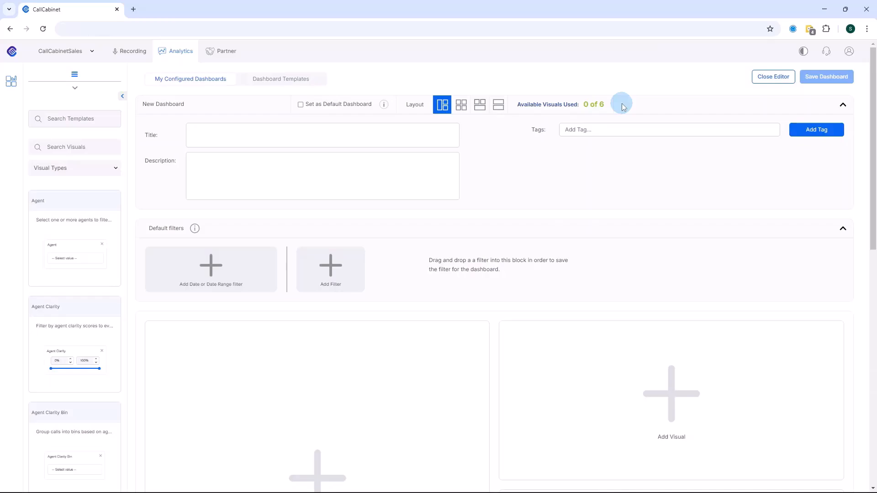
Step: Search the templates for "ov" and pick the Overview Dashboard template
{"action": "left_click", "coordinate": [66, 117]}
{"action": "type", "text": "ov"}
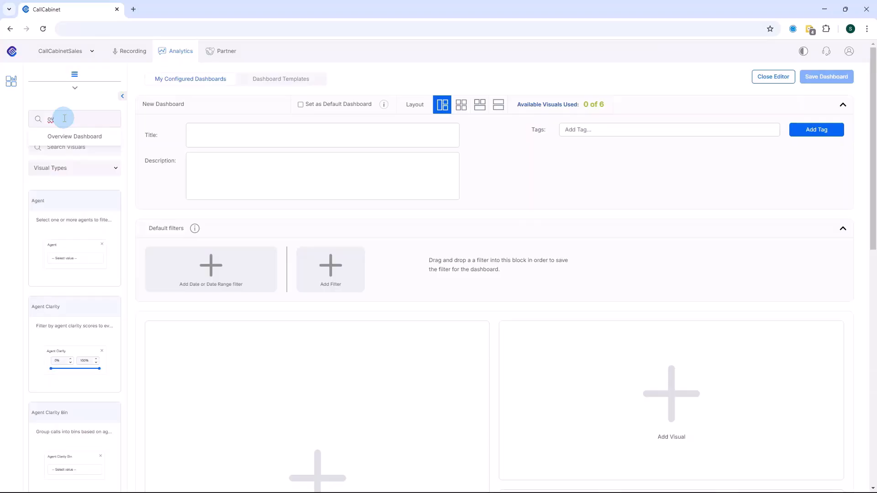
{"action": "left_click", "coordinate": [59, 139]}
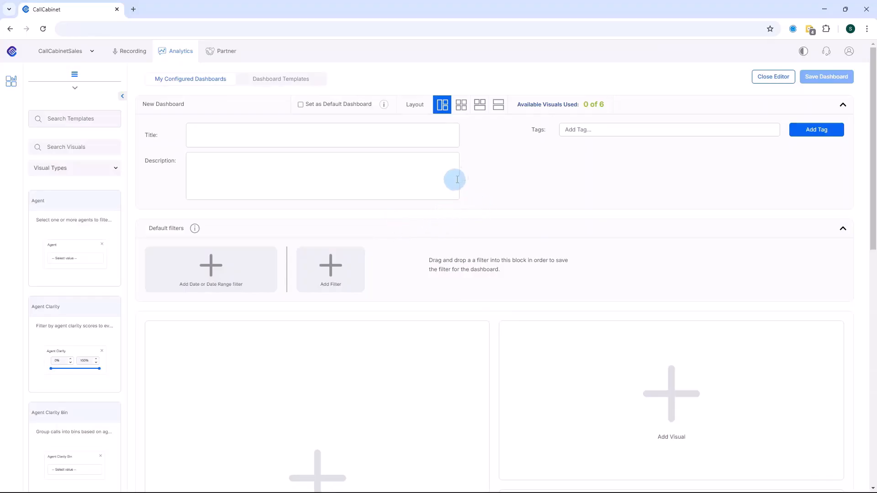
Step: Choose the layout of four equal blocks for the new dashboard and title it "My New Dashboard"
{"action": "left_click", "coordinate": [461, 105]}
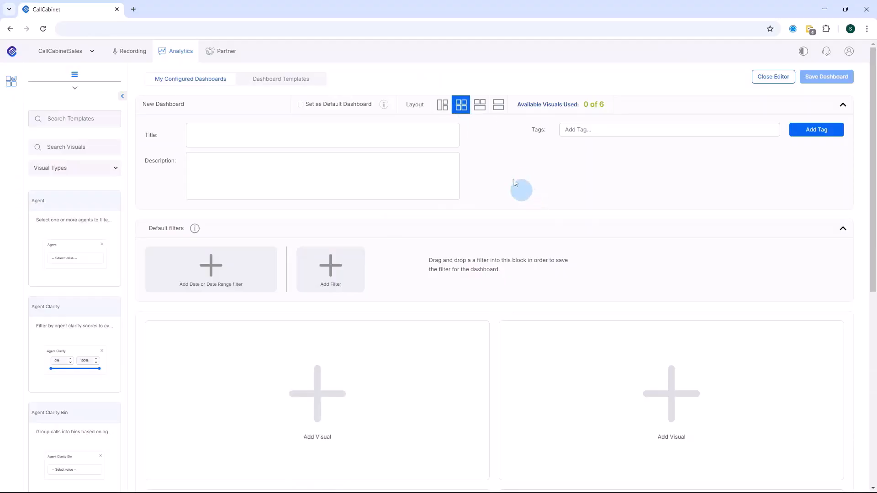
{"action": "left_click", "coordinate": [346, 130]}
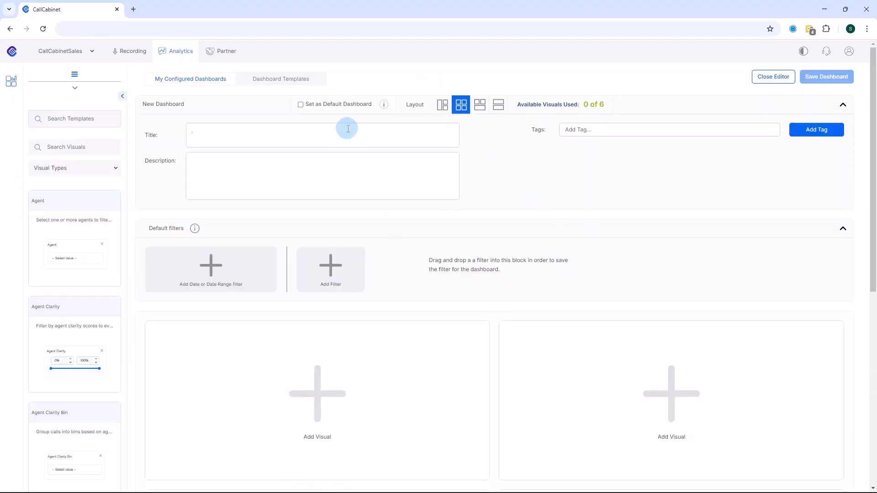
{"action": "type", "text": "My New Dashboard"}
Step: Add the tag "Agent" to the new dashboard
{"action": "left_click", "coordinate": [573, 130]}
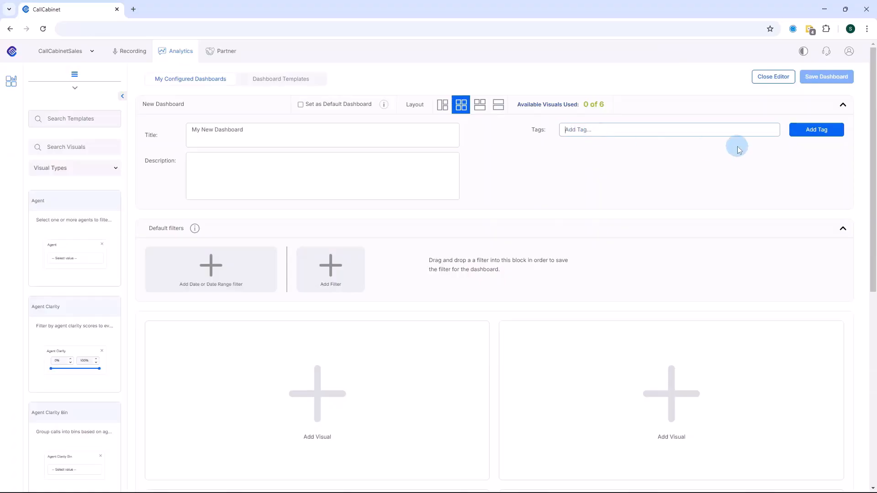
{"action": "type", "text": "Agent"}
{"action": "left_click", "coordinate": [809, 131]}
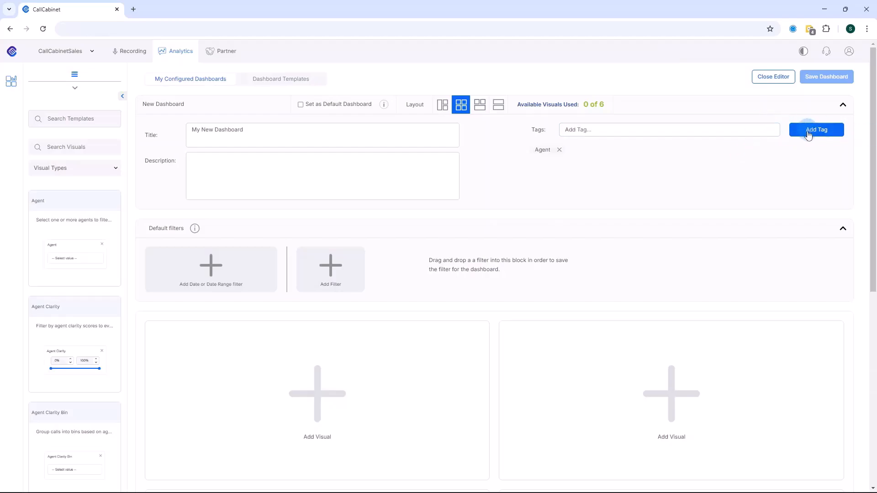
{"action": "left_click", "coordinate": [282, 172]}
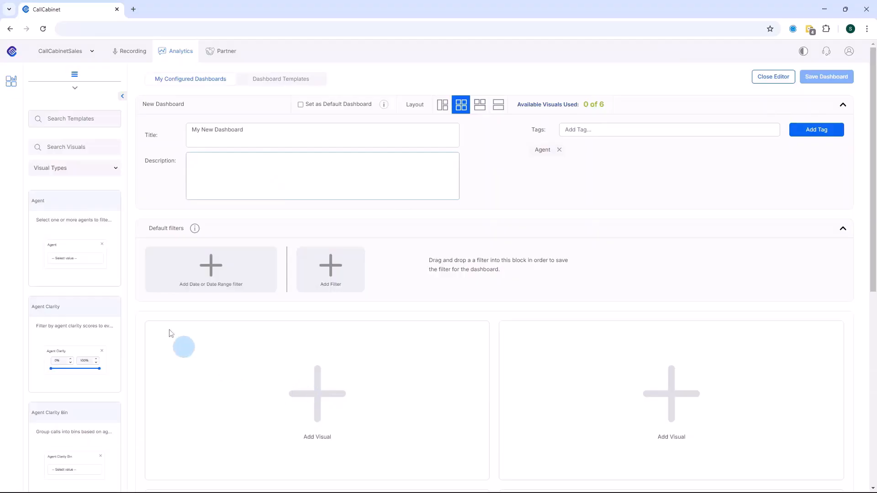
Step: Filter the visuals by the Pie Chart type and place Interactions by Agent Group in the first visual block
{"action": "left_click", "coordinate": [73, 168]}
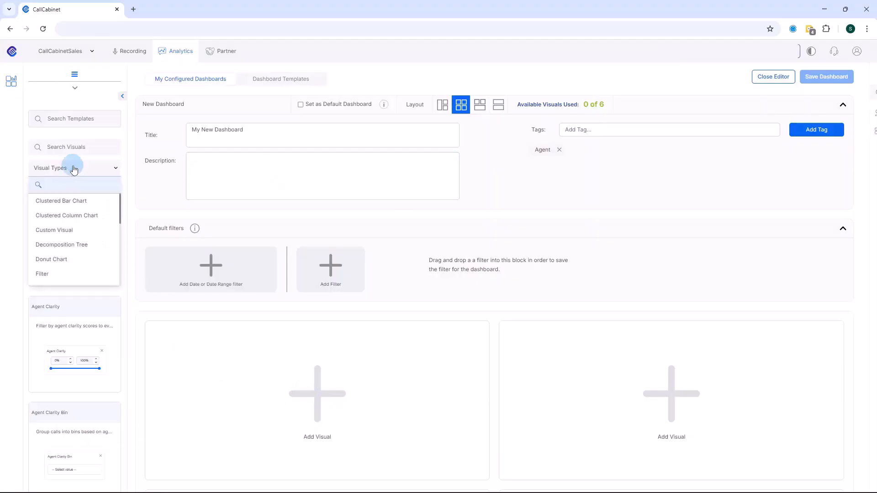
{"action": "type", "text": "pie"}
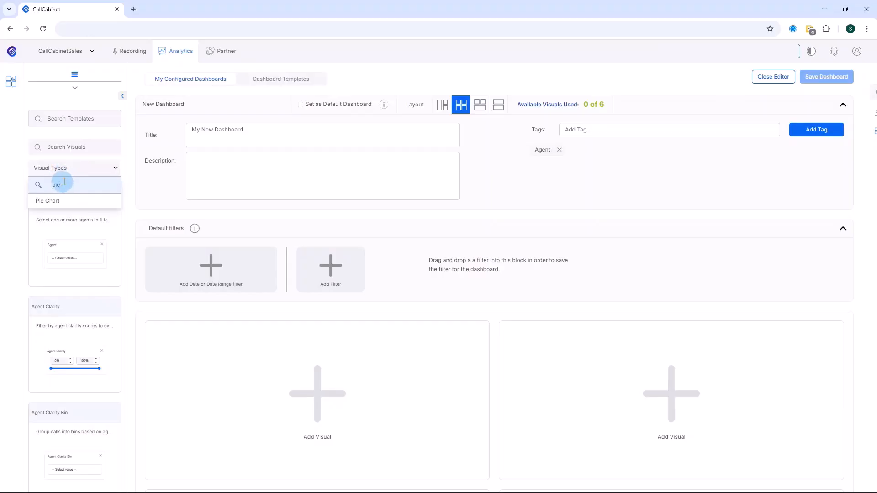
{"action": "key", "text": "Return"}
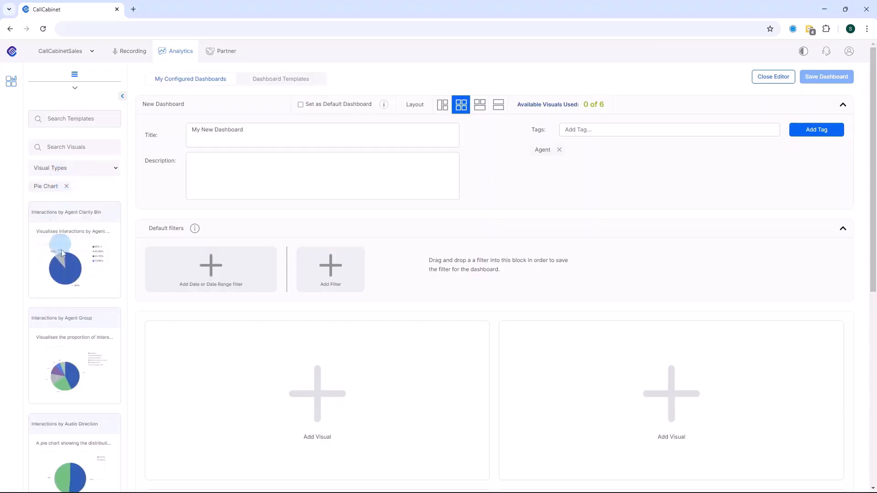
{"action": "left_click_drag", "start_coordinate": [85, 365], "coordinate": [318, 394]}
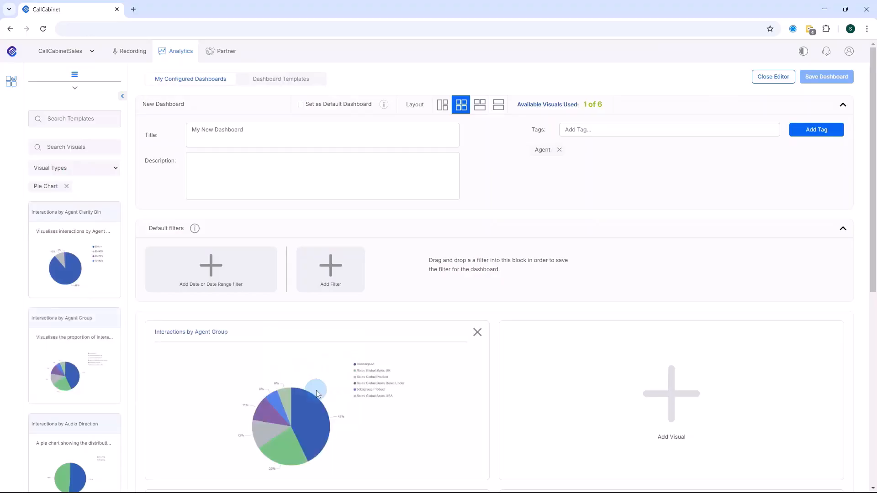
Step: Clear the Pie Chart type, search the visuals for "date" and add the Date filter to the default date filter block
{"action": "left_click", "coordinate": [67, 188]}
{"action": "left_click", "coordinate": [73, 167]}
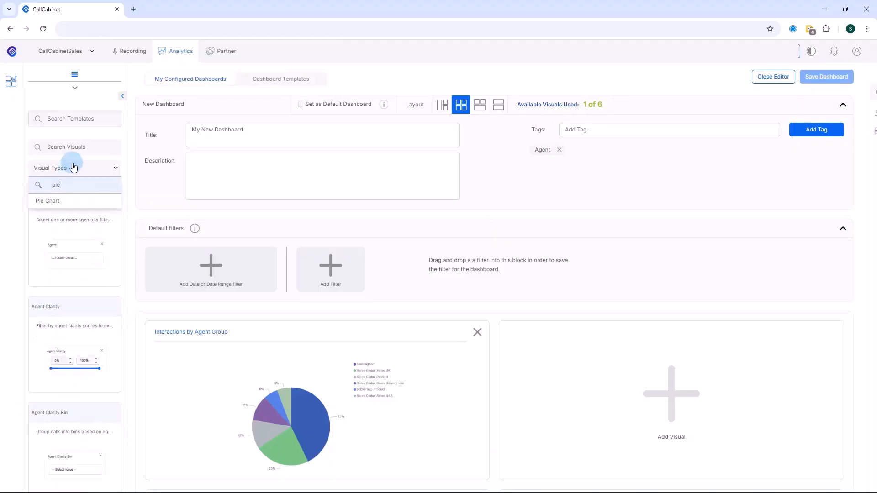
{"action": "left_click", "coordinate": [81, 149]}
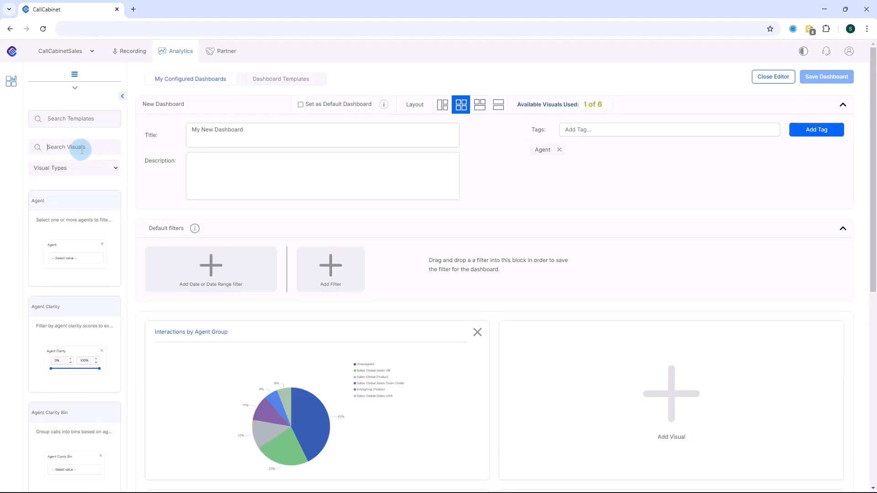
{"action": "type", "text": "date"}
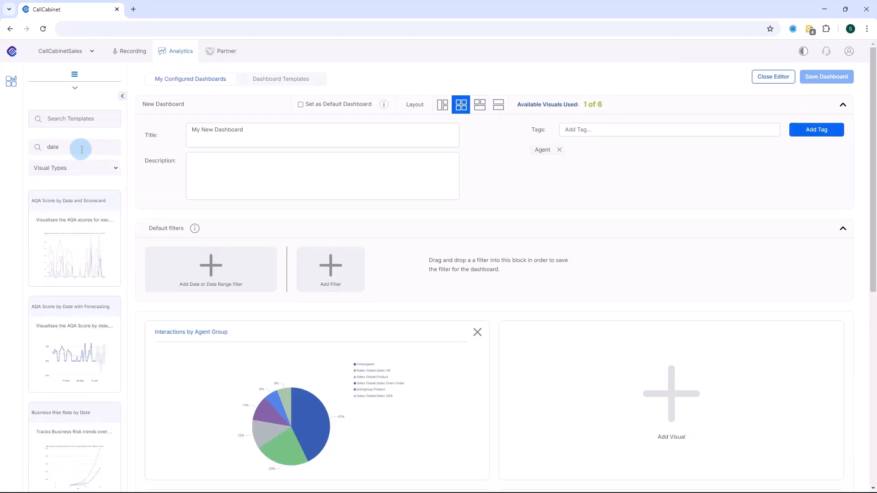
{"action": "scroll", "coordinate": [80, 305], "scroll_direction": "down", "scroll_amount": 5}
{"action": "scroll", "coordinate": [81, 308], "scroll_direction": "down", "scroll_amount": 5}
{"action": "left_click_drag", "start_coordinate": [77, 287], "coordinate": [212, 266]}
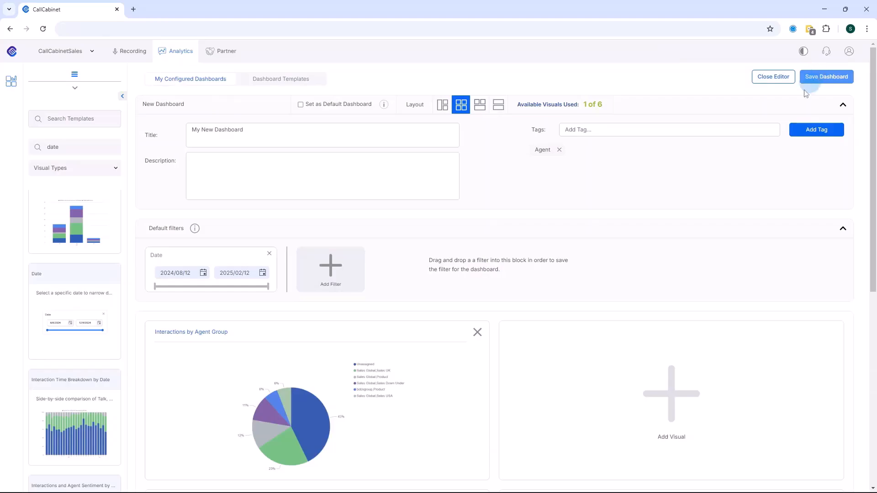
Step: Save My New Dashboard and return to My Dashboards
{"action": "left_click", "coordinate": [774, 82]}
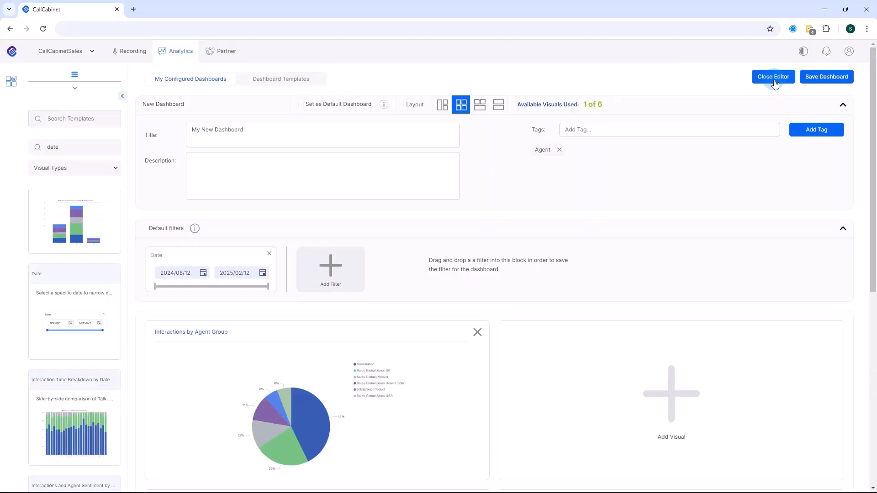
{"action": "left_click", "coordinate": [817, 79]}
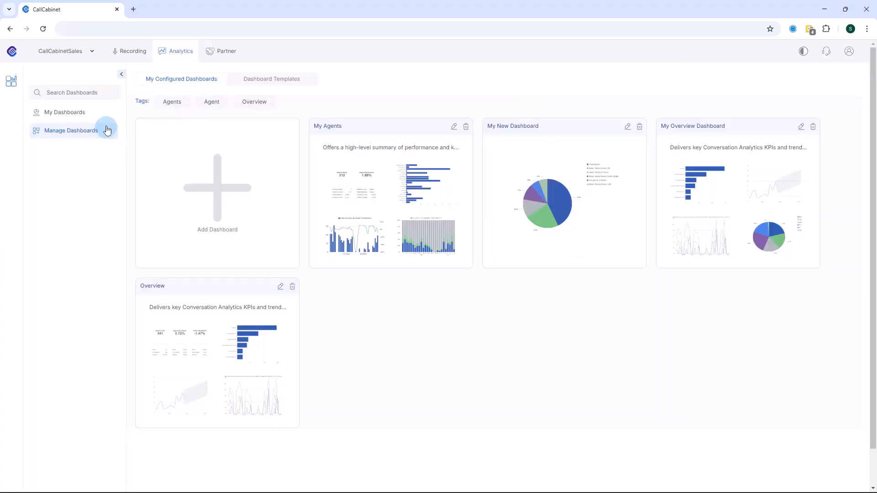
{"action": "left_click", "coordinate": [84, 114]}
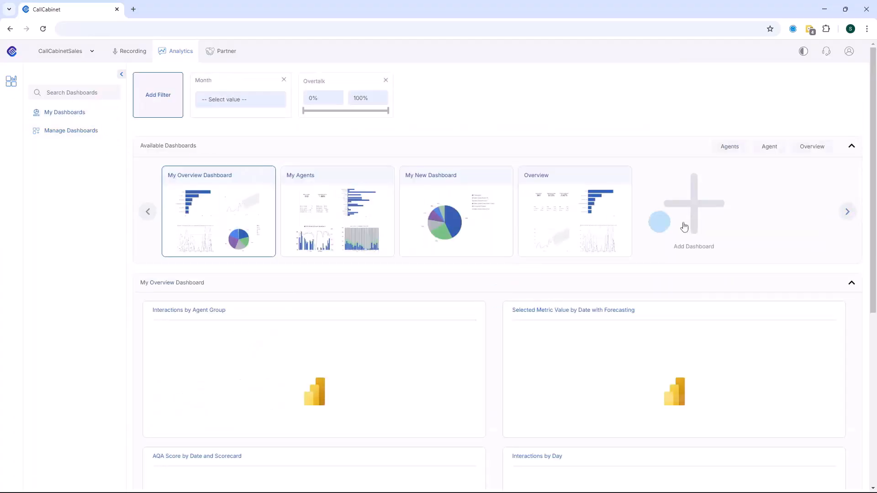